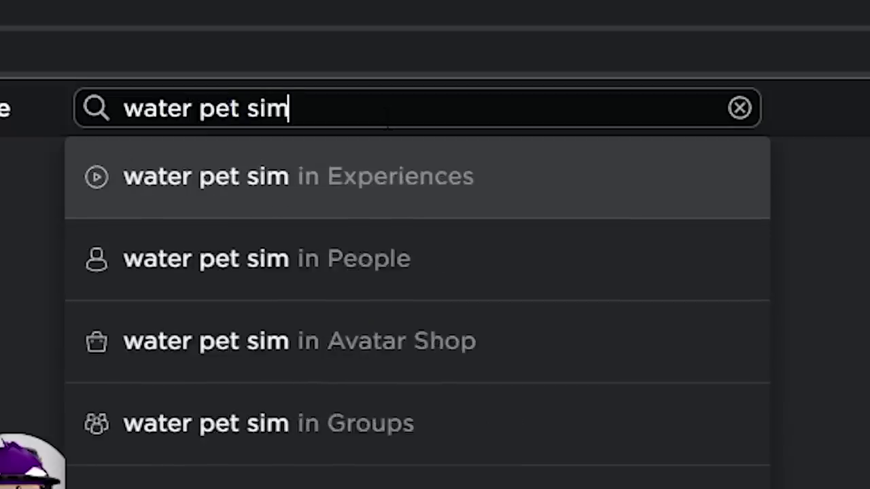
Search Roblox experiences for 'water pet simulator x' and scroll through the results
type("ulatore x")
scroll(435, 271, "down", 2)
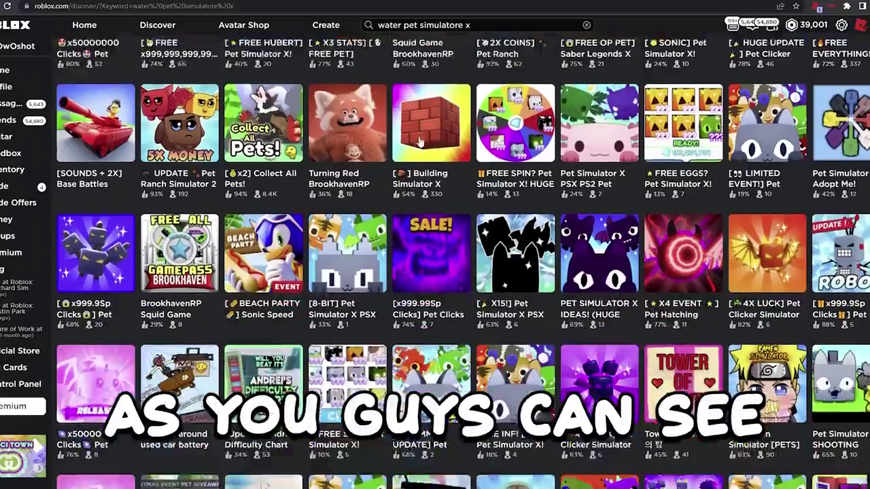
scroll(435, 272, "down", 2)
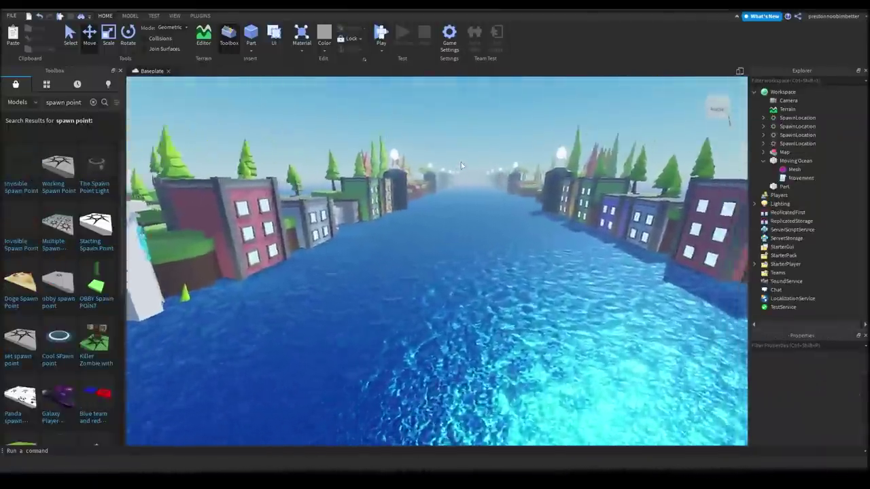
Search the Toolbox for a shark and inspect the shark placed in the canal water
type("shar")
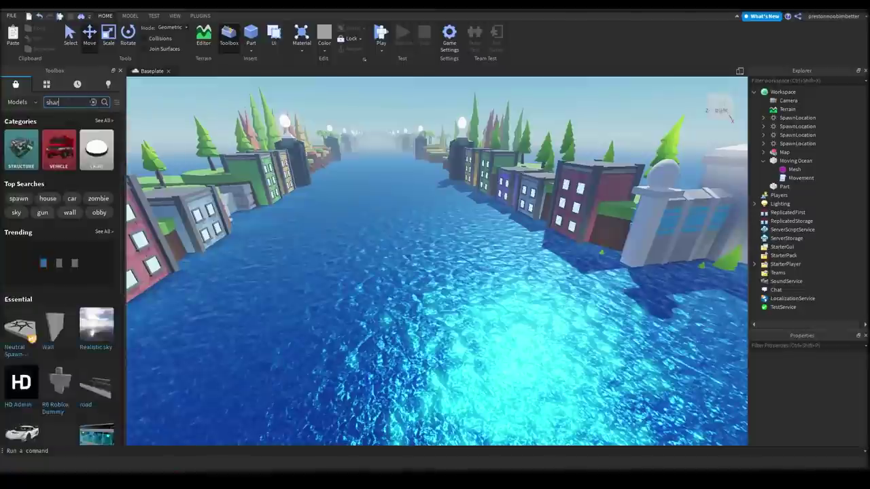
right_click_drag(377, 258, 366, 245)
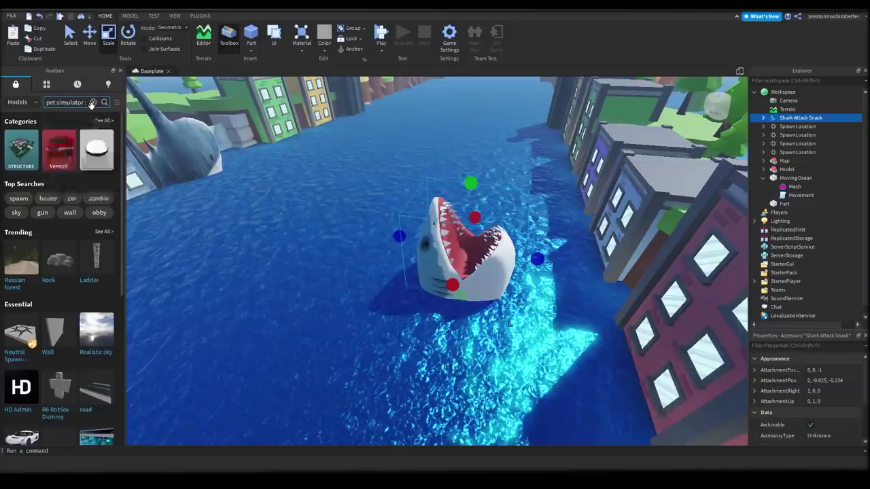
right_click_drag(343, 252, 347, 254)
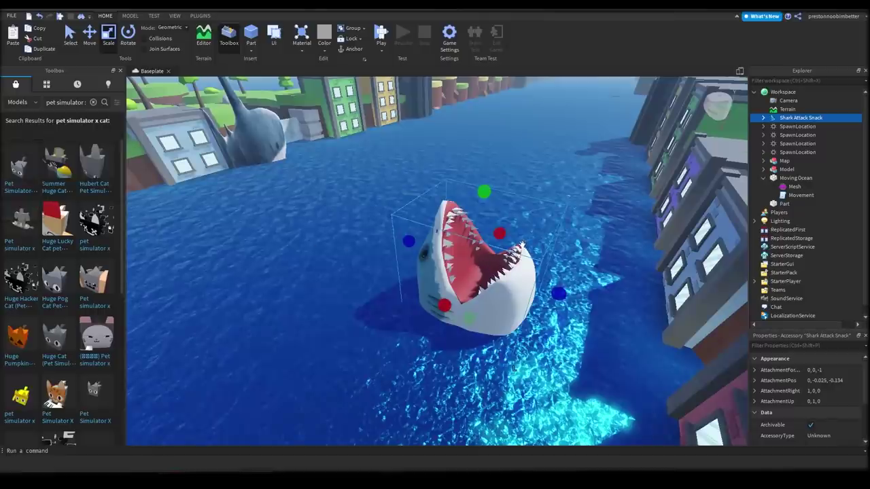
right_click_drag(515, 365, 489, 354)
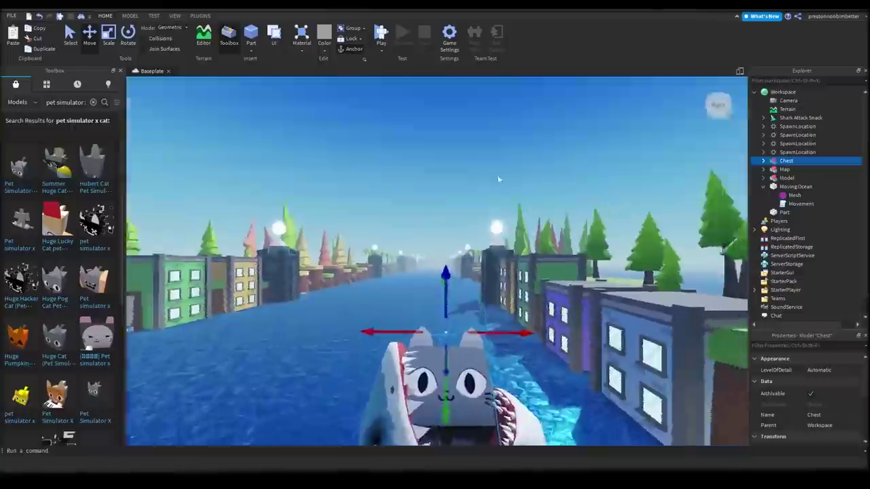
scroll(484, 194, "up", 5)
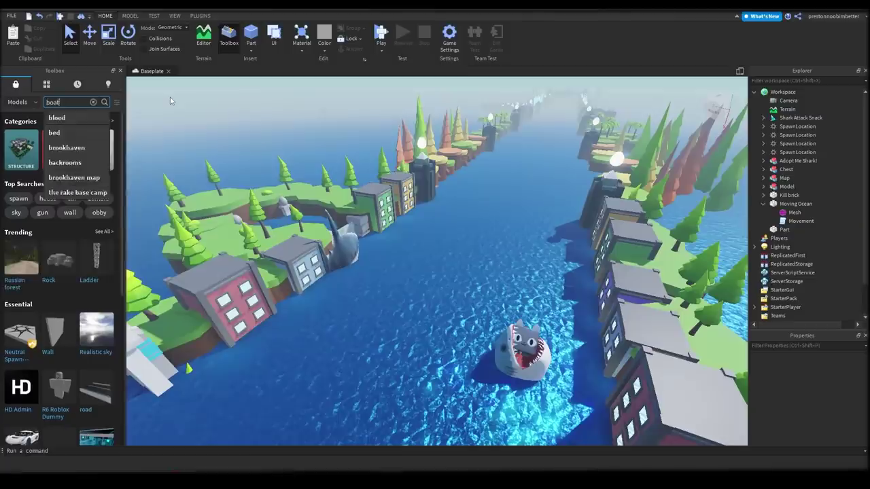
Search the Toolbox for boat models and view the boat floating in the canal
key("Return")
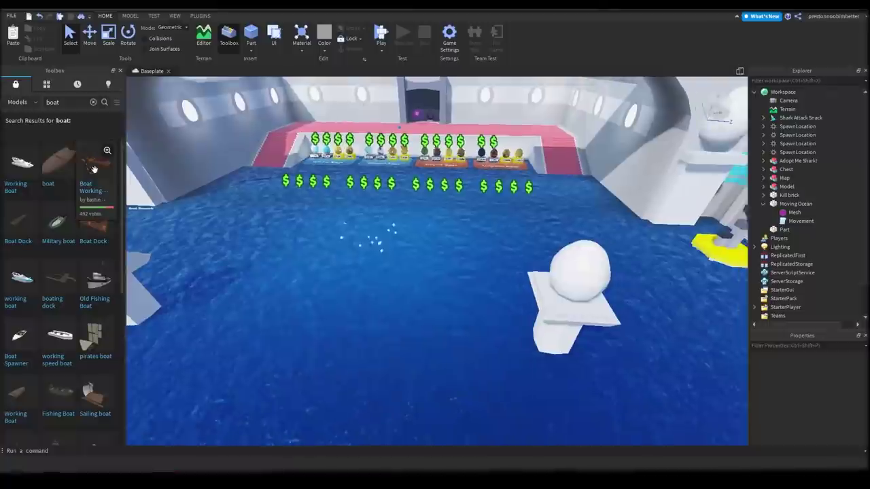
mouse_move(485, 254)
right_mouse_down()
mouse_move(425, 259)
mouse_move(488, 268)
right_mouse_up()
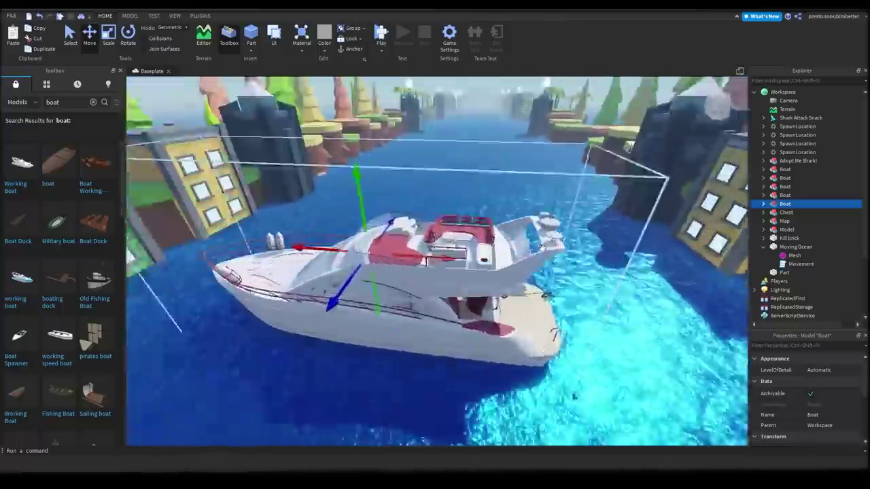
Spawn the 'digitoplaysthis' avatar as an R6 character beside the yacht
left_click(540, 248)
scroll(523, 252, "up", 10)
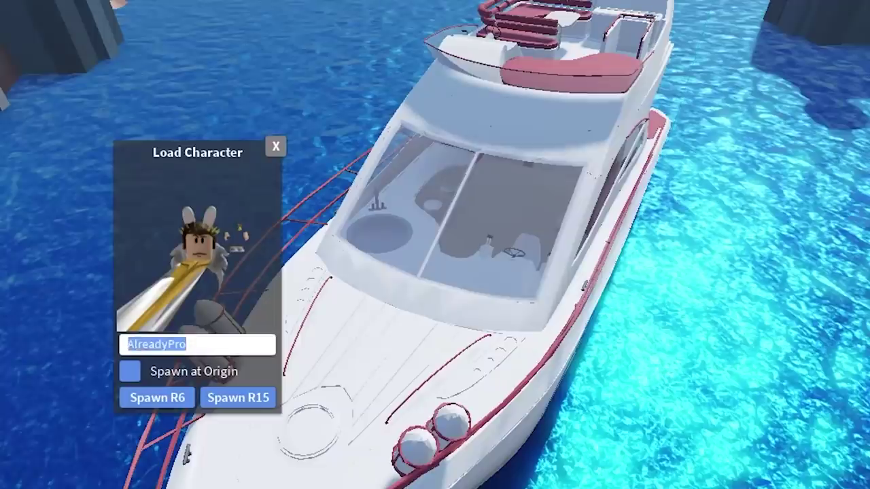
type("digitoplaysthis")
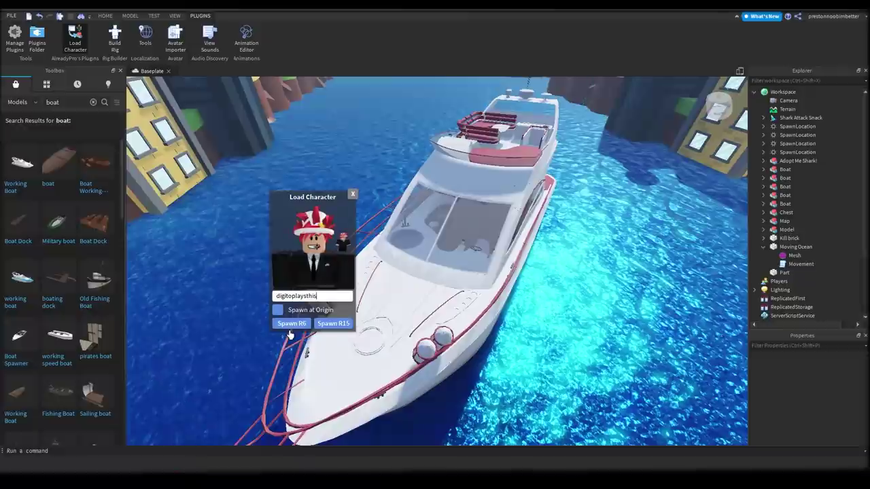
left_click(343, 324)
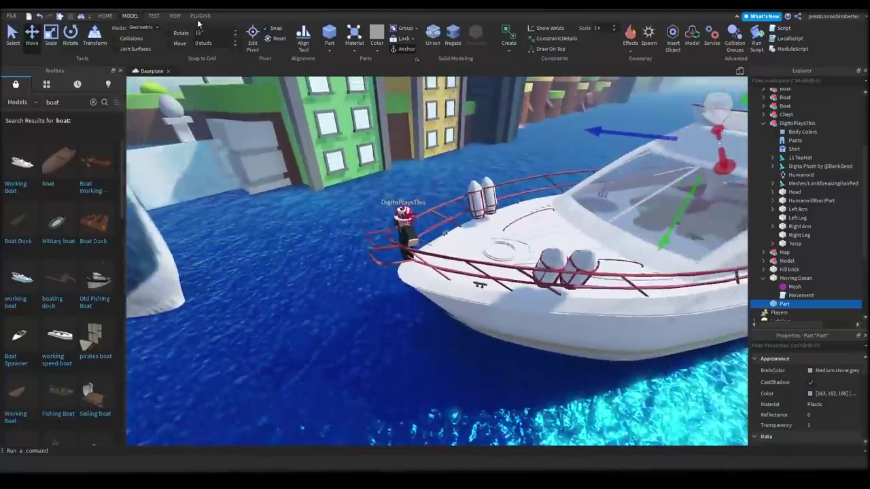
Load a second avatar and drop the pirates boat model into the water
left_click(80, 38)
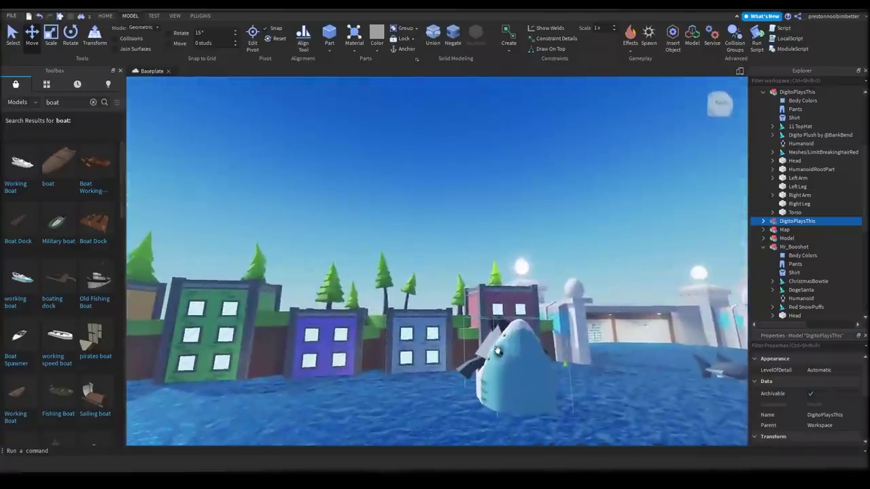
left_click(506, 340)
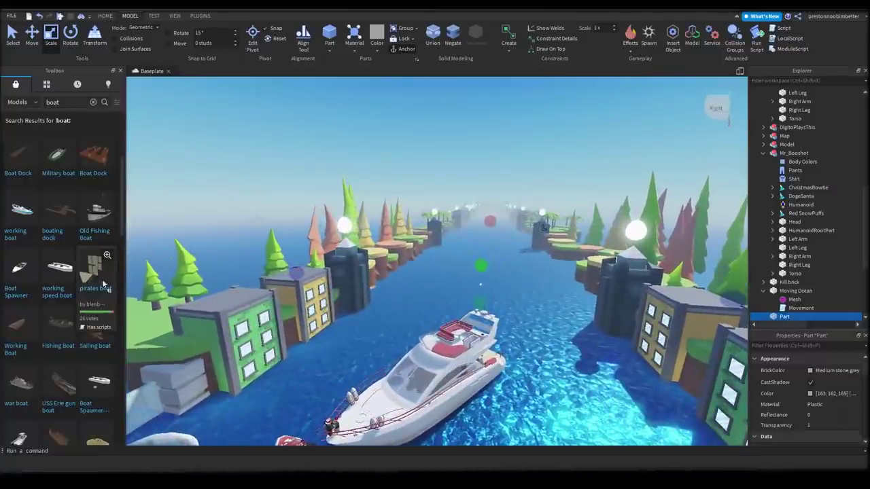
left_click_drag(87, 270, 502, 312)
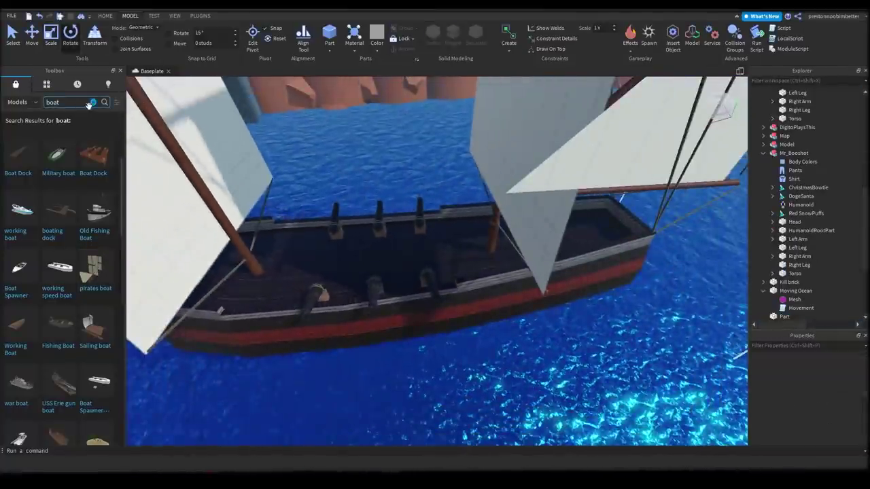
Search the Toolbox for a Jack Sparrow model to stand on the pirate ship
type("jack sparrow")
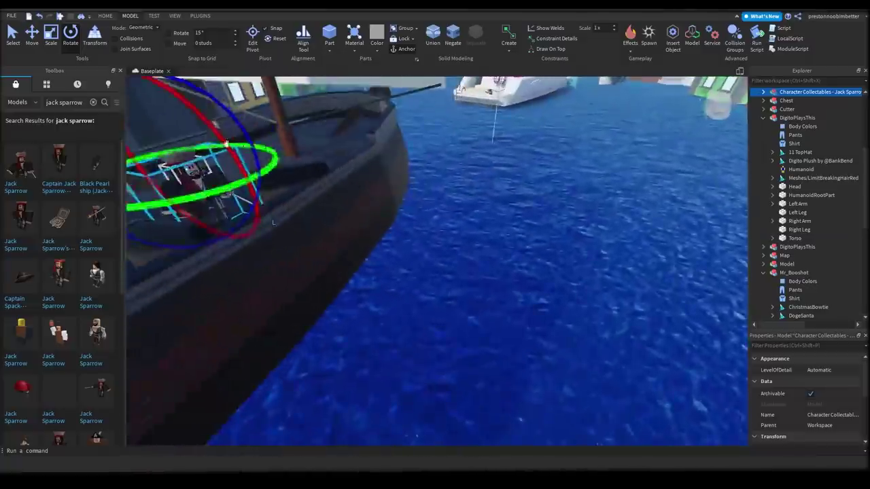
type("am")
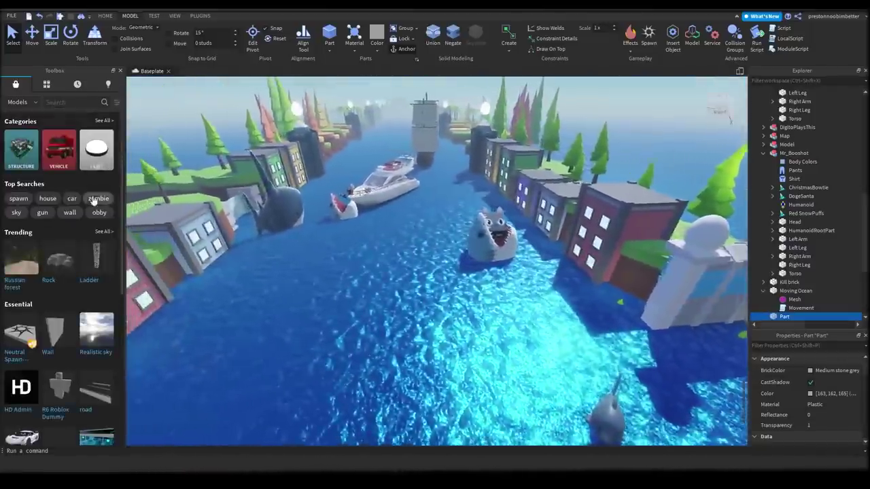
Search the Toolbox for 'ocean egg' and view the eggs placed on the water
type("ocean egg")
key("Return")
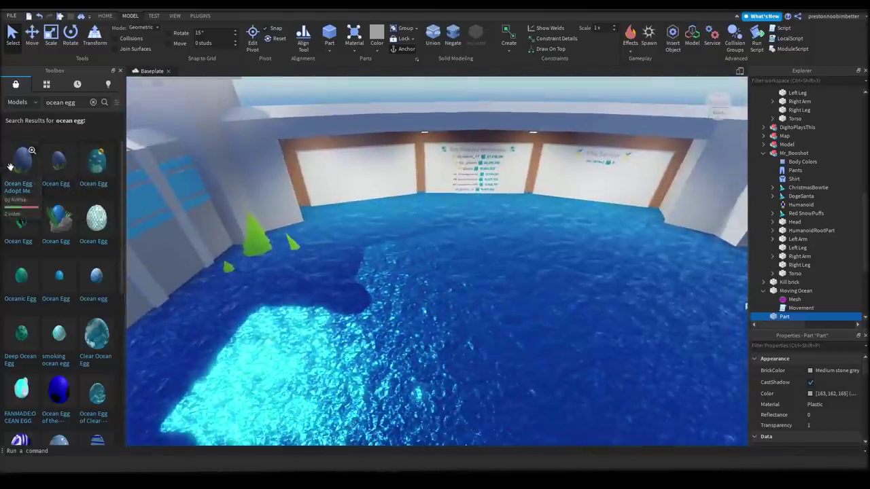
right_click_drag(417, 286, 416, 286)
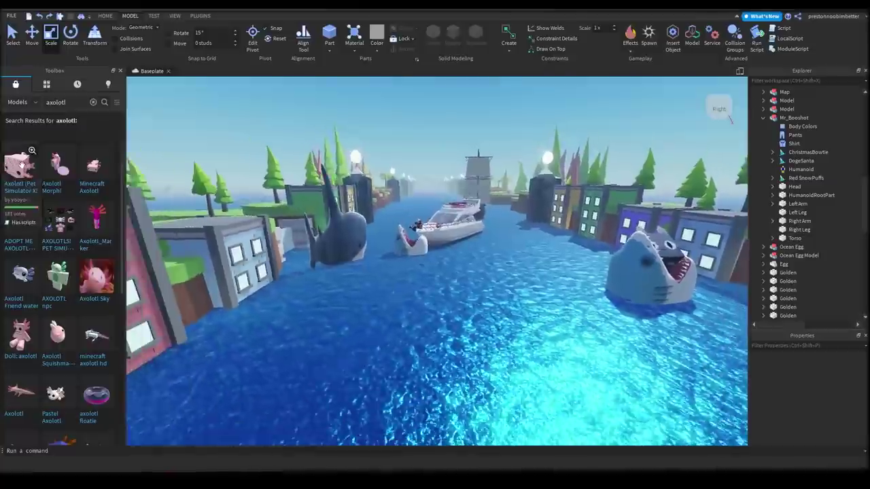
Drop the Axolotl pet model into the canal water and orbit around it
left_click_drag(415, 360, 415, 358)
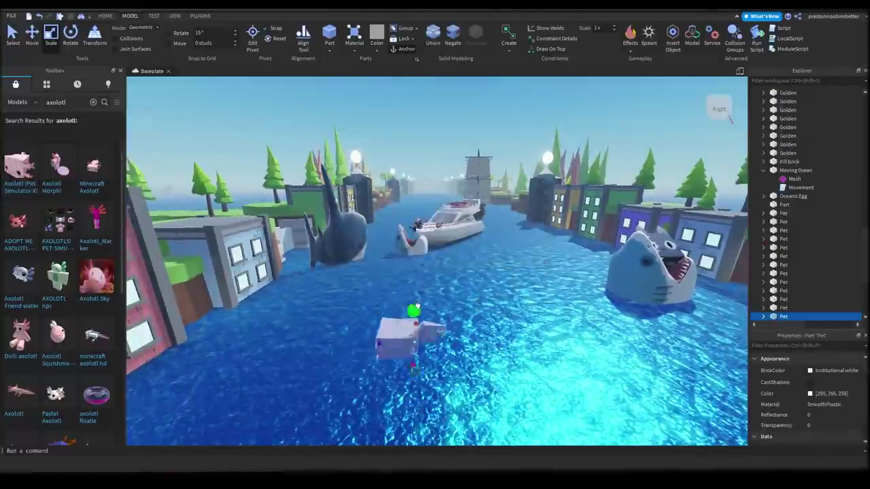
scroll(509, 361, "up", 3)
scroll(510, 362, "down", 2)
right_click_drag(476, 353, 509, 362)
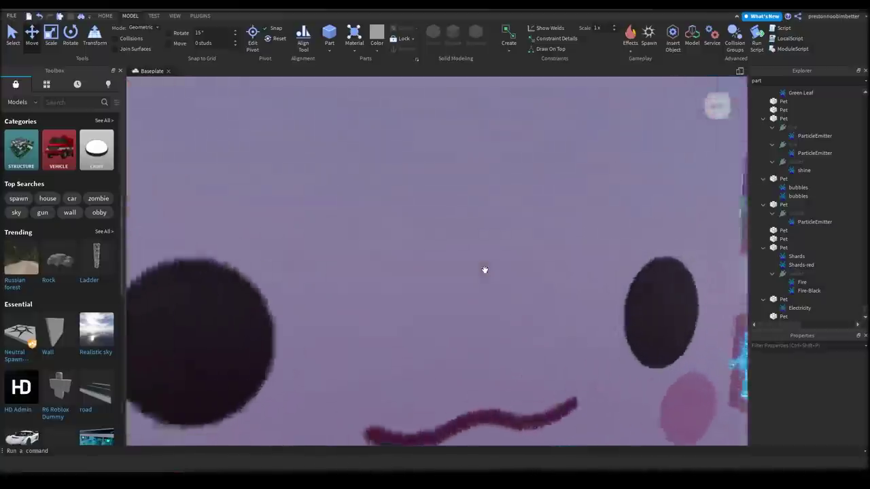
scroll(484, 270, "down", 5)
scroll(484, 270, "up", 3)
scroll(485, 270, "up", 2)
scroll(484, 270, "down", 4)
right_click_drag(484, 269, 407, 272)
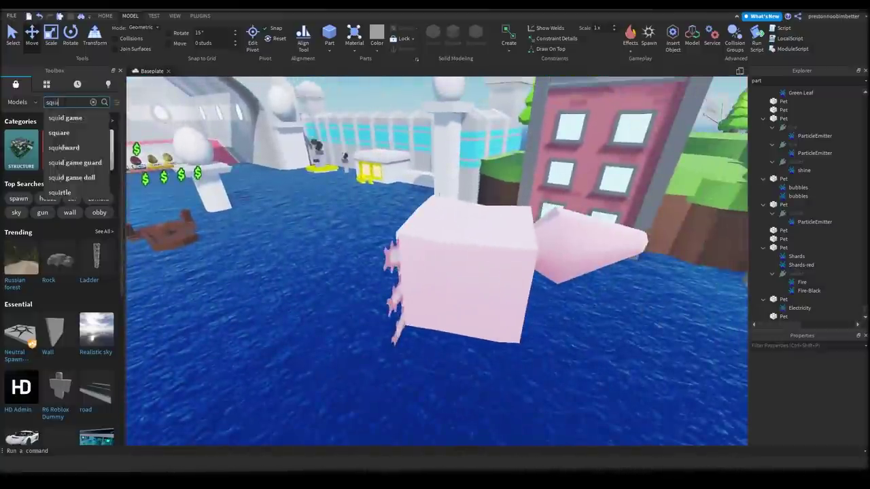
Search the Toolbox for squid models and survey the octopus, buildings and shark
type("d")
key("Return")
right_click_drag(467, 292, 466, 292)
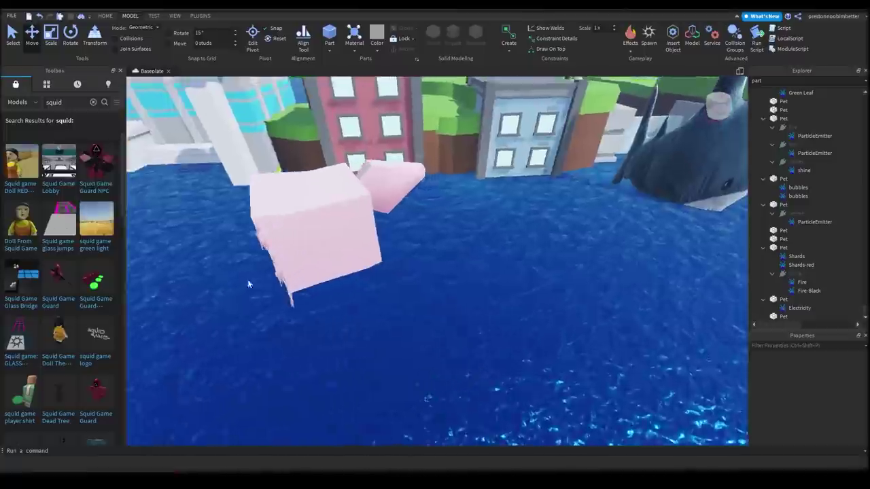
right_click_drag(249, 285, 224, 285)
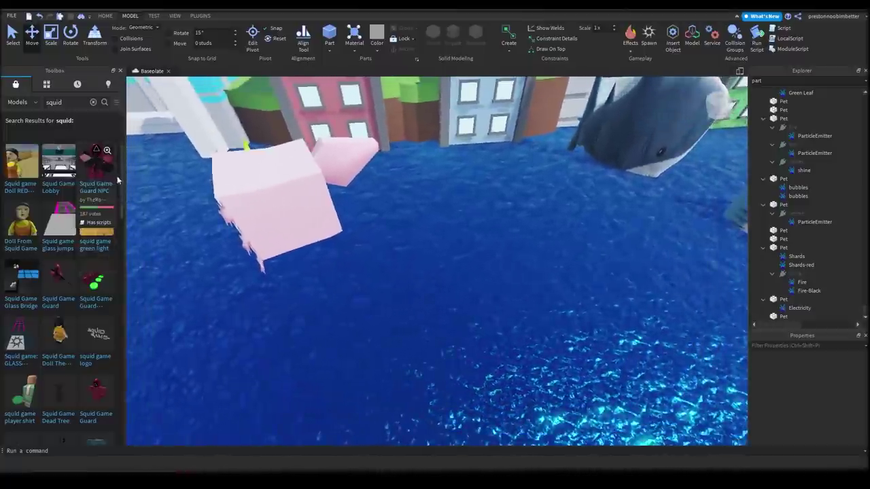
scroll(117, 180, "down", 3)
scroll(117, 238, "down", 3)
scroll(102, 204, "down", 3)
scroll(68, 136, "down", 2)
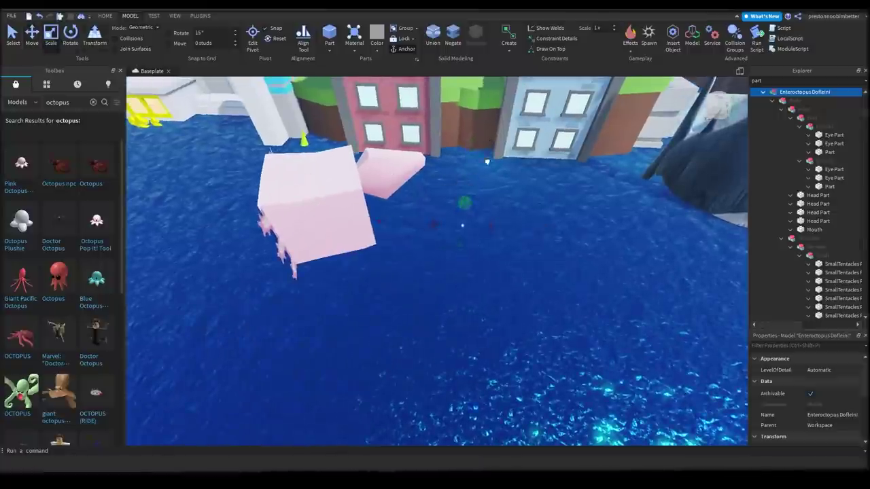
right_click_drag(494, 135, 455, 258)
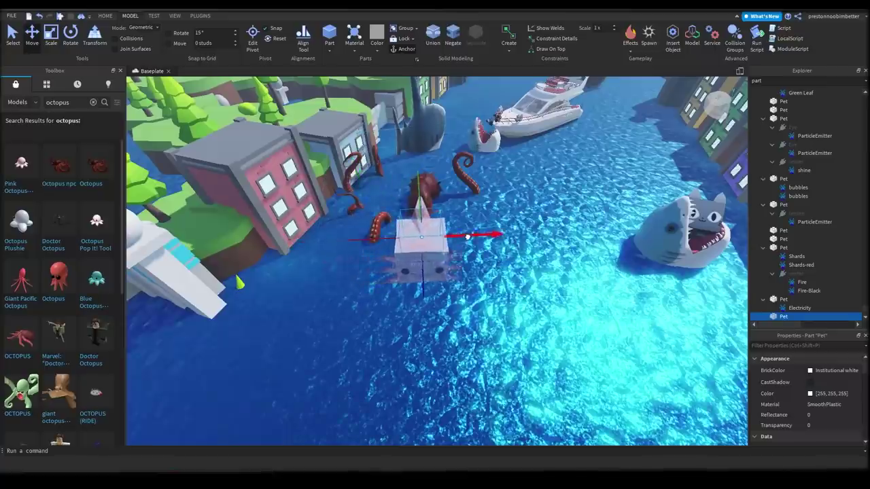
right_click_drag(422, 303, 470, 283)
scroll(471, 282, "up", 3)
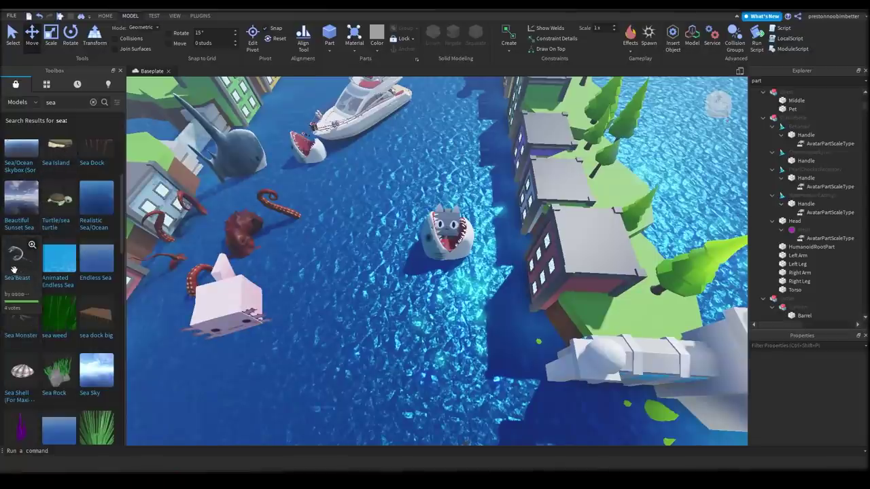
Insert the Sea Beast serpent Seaking and rotate it into place beside the yacht
left_click(14, 270)
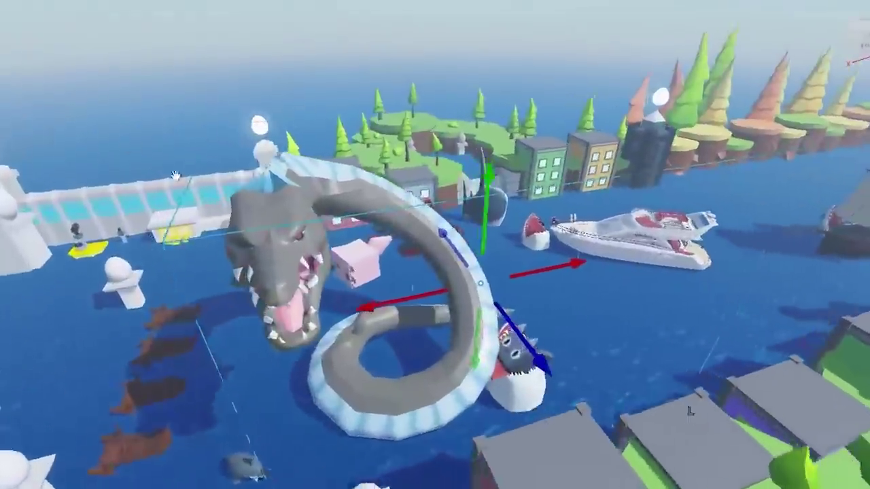
key("ctrl+4")
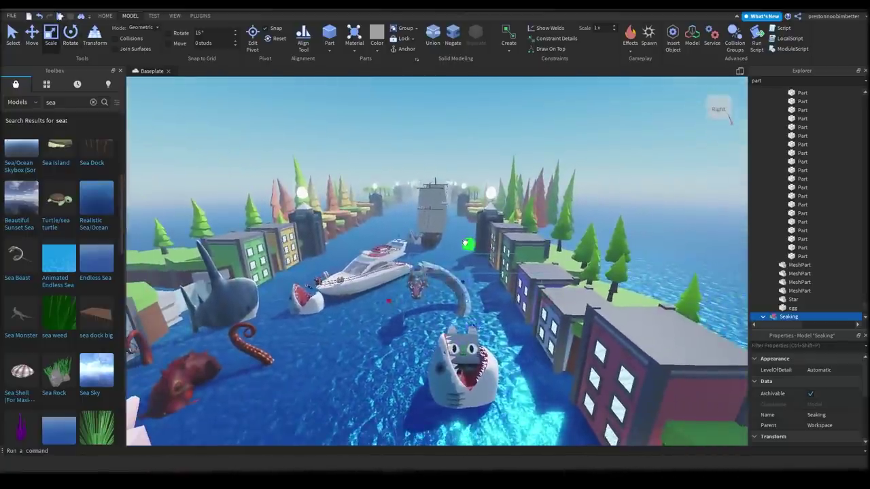
right_click_drag(465, 243, 466, 197)
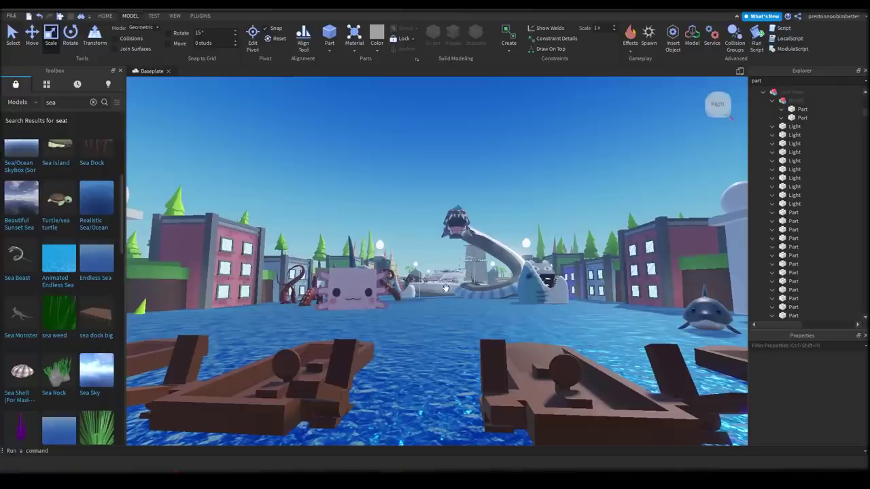
scroll(460, 284, "up", 10)
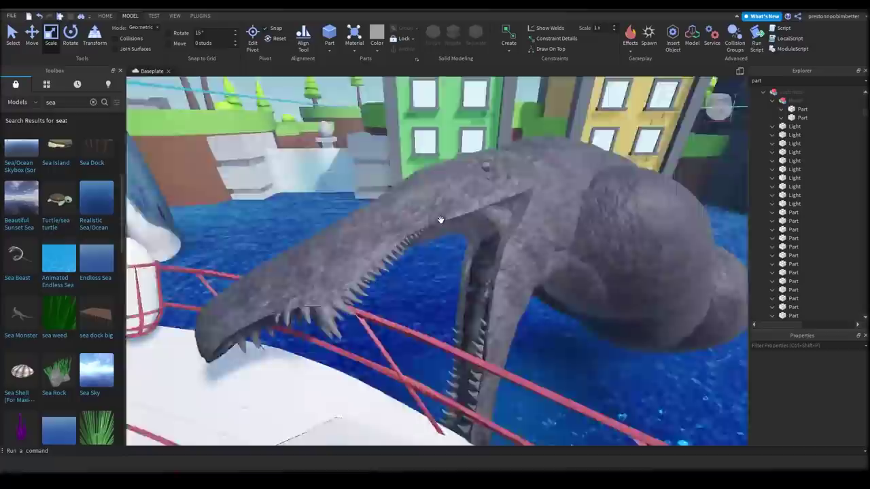
right_click_drag(440, 219, 441, 219)
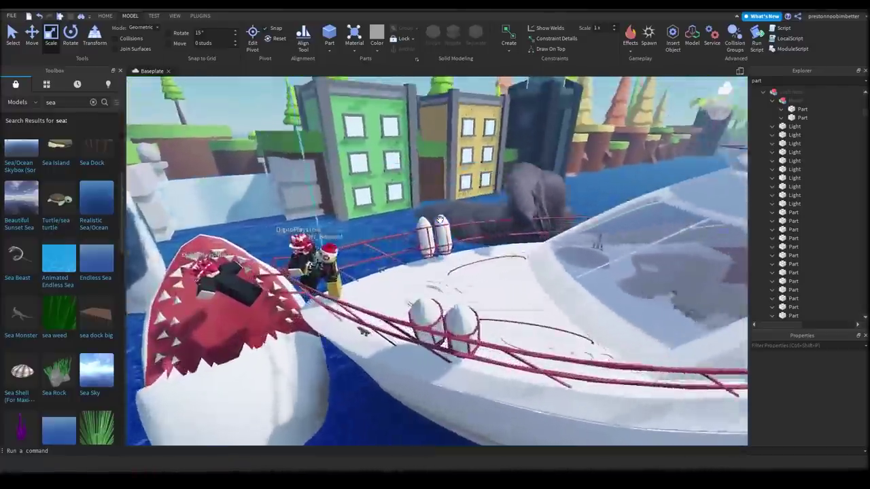
Search for 'sea monster' and lay the sea monster NPC in the canal, dismissing the script warning
scroll(440, 219, "down", 10)
left_click(63, 102)
type("monster")
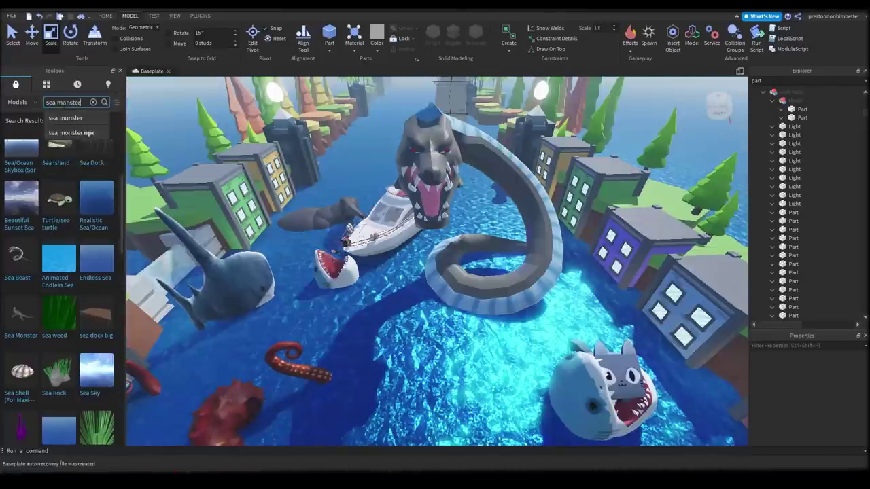
key("Return")
right_click_drag(301, 212, 302, 212)
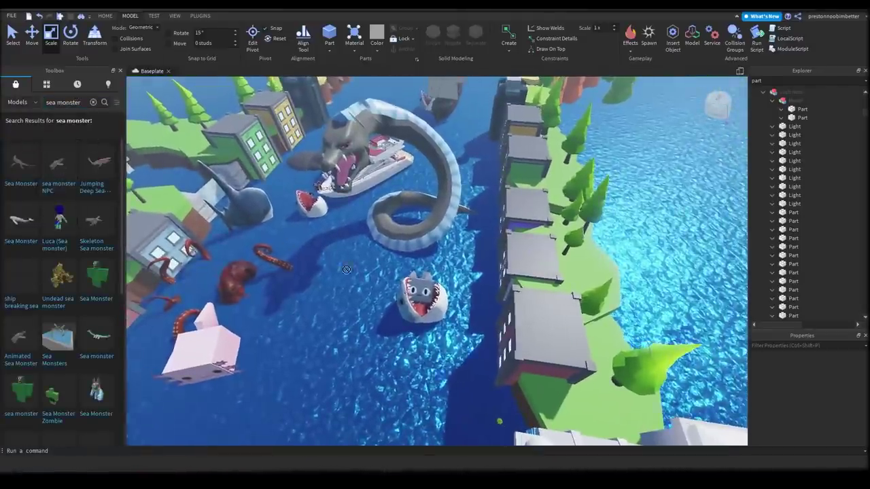
left_click_drag(347, 270, 410, 312)
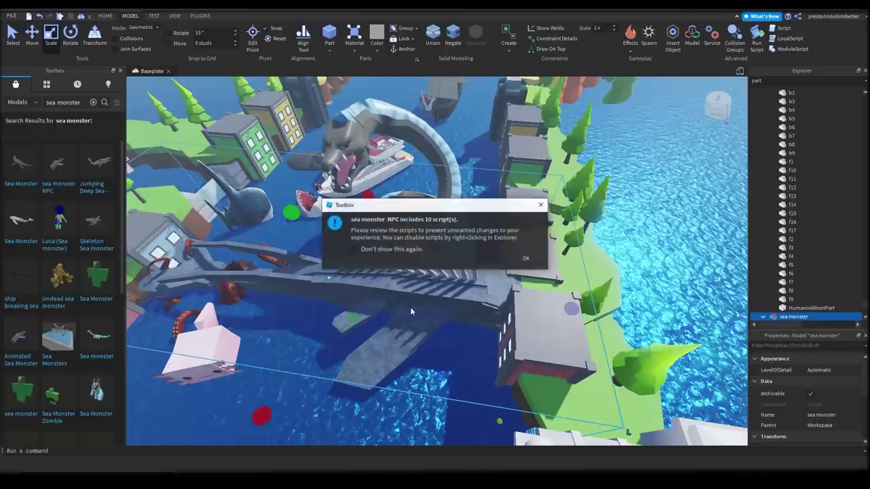
left_click(525, 262)
right_click_drag(525, 262, 525, 261)
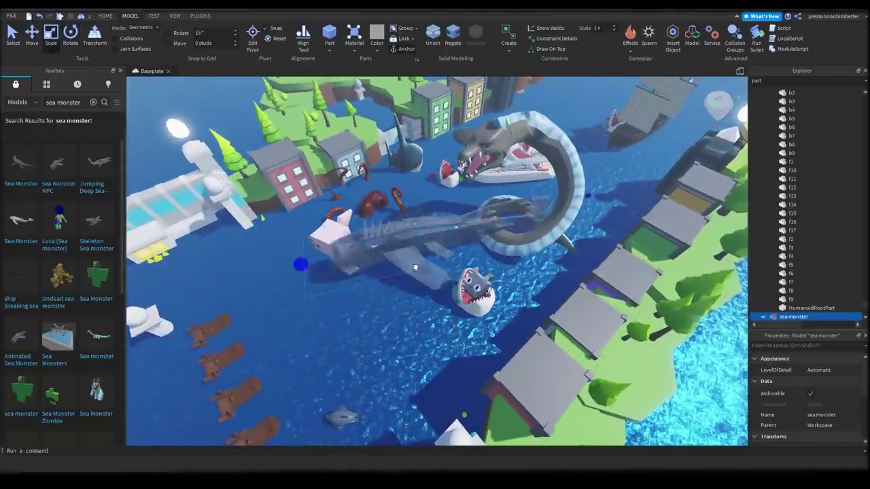
scroll(419, 265, "up", 5)
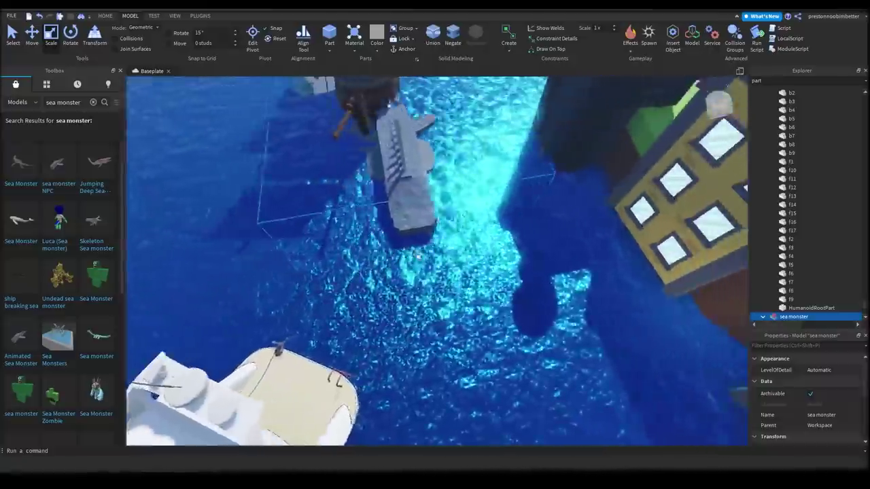
mouse_move(406, 252)
right_mouse_down()
mouse_move(433, 387)
mouse_move(423, 246)
right_mouse_up()
scroll(423, 246, "up", 5)
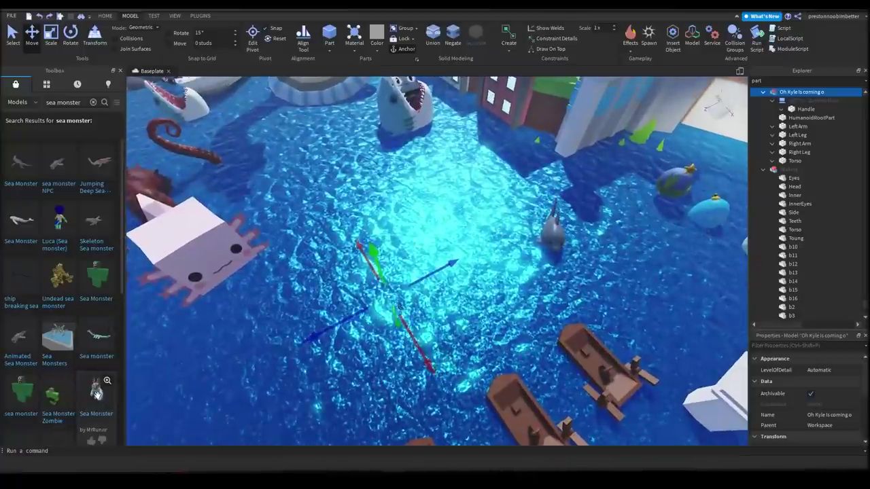
Place the Sea Monster character on the red building's rooftop facing the serpent
left_click_drag(425, 286, 436, 273)
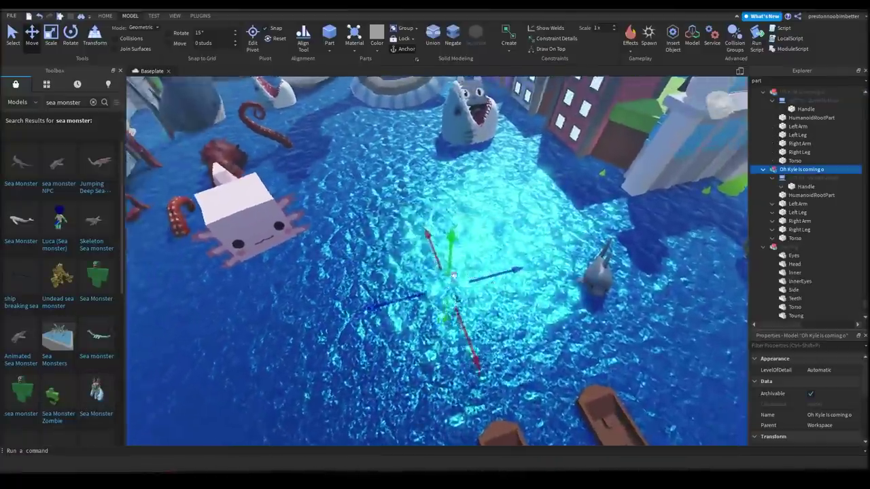
mouse_move(523, 262)
right_mouse_down()
mouse_move(448, 265)
mouse_move(469, 289)
mouse_move(428, 293)
mouse_move(418, 265)
right_mouse_up()
scroll(448, 265, "up", 3)
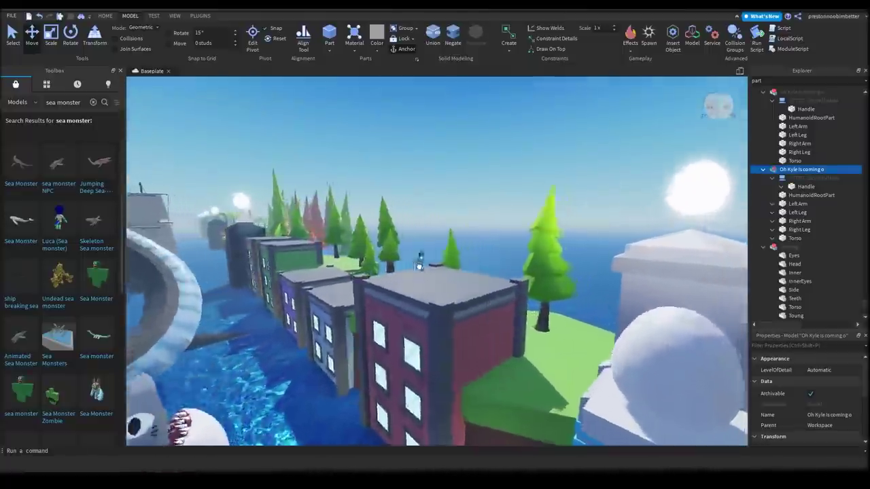
scroll(419, 267, "up", 3)
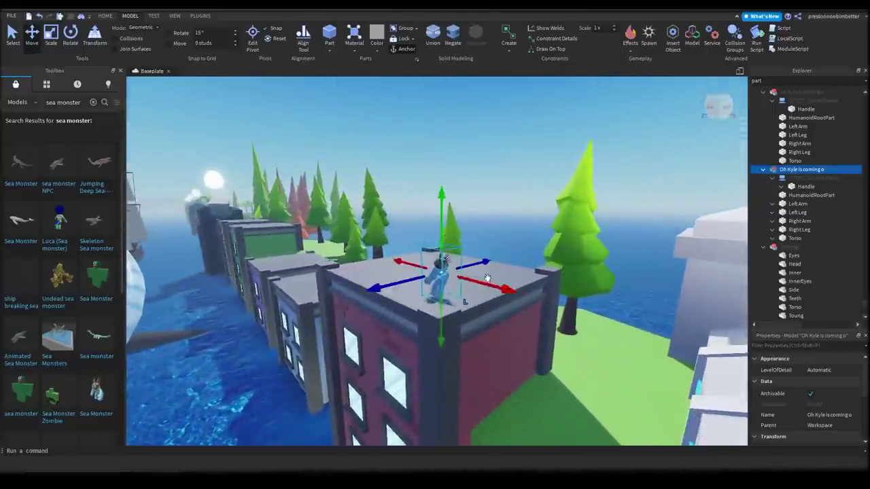
right_click_drag(487, 278, 83, 61)
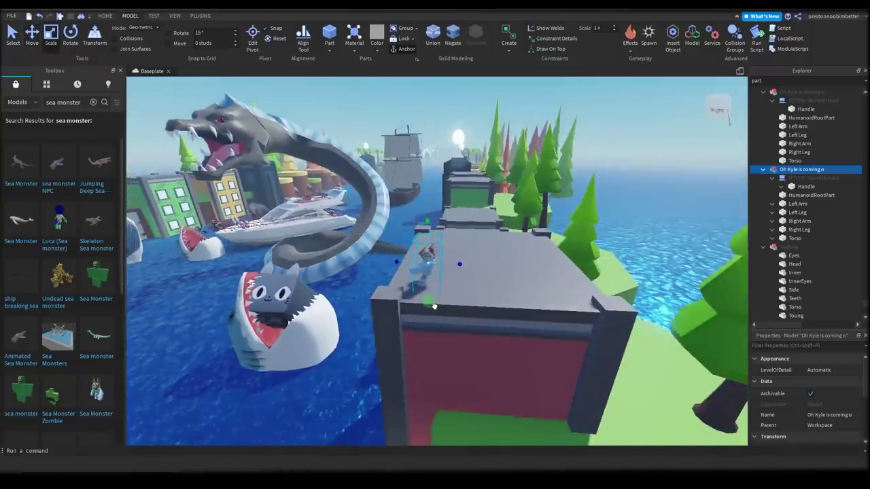
scroll(461, 287, "down", 3)
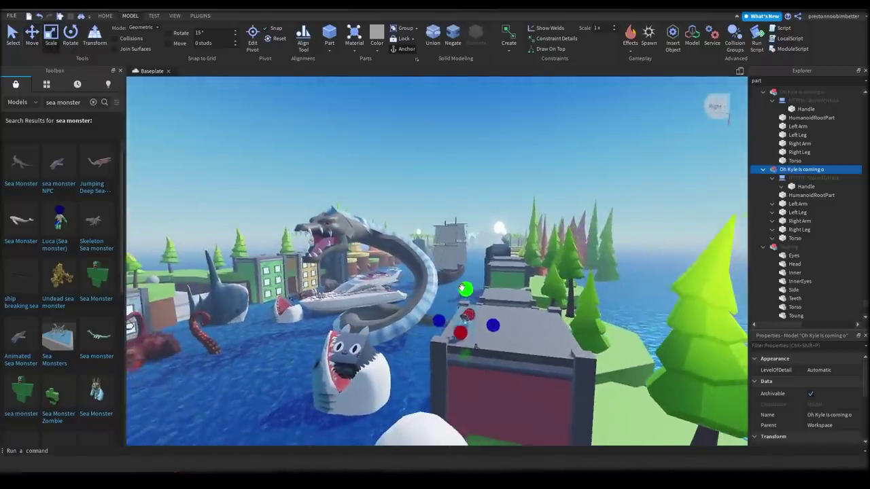
scroll(466, 222, "up", 3)
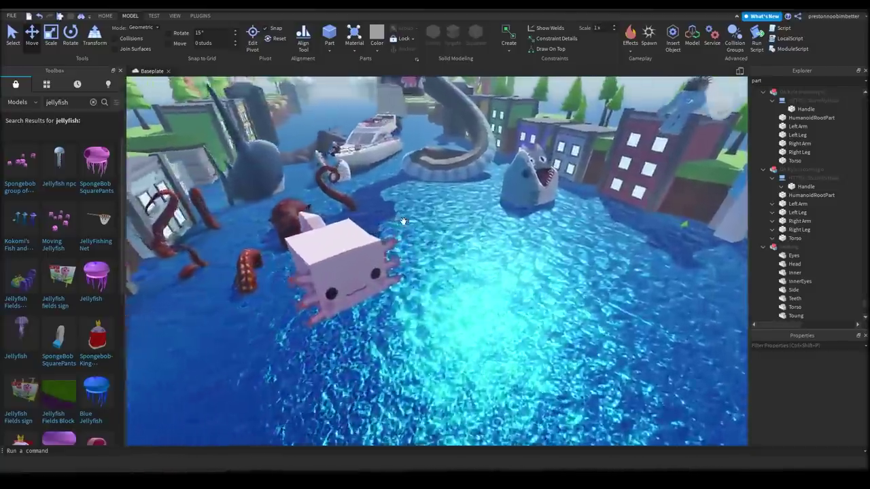
Resize the purple jellyfish group with the Scale tool beside the King Jellyfish
scroll(75, 377, "down", 3)
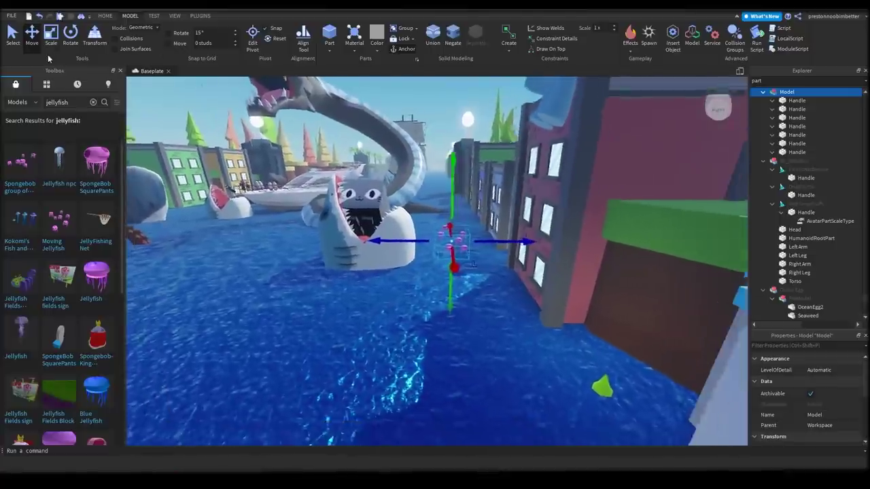
left_click(432, 224)
key("ctrl+3")
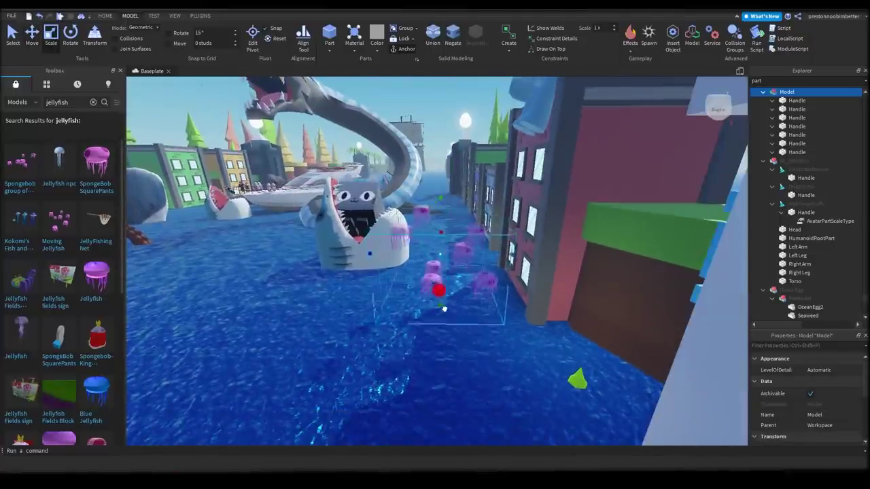
scroll(67, 272, "down", 2)
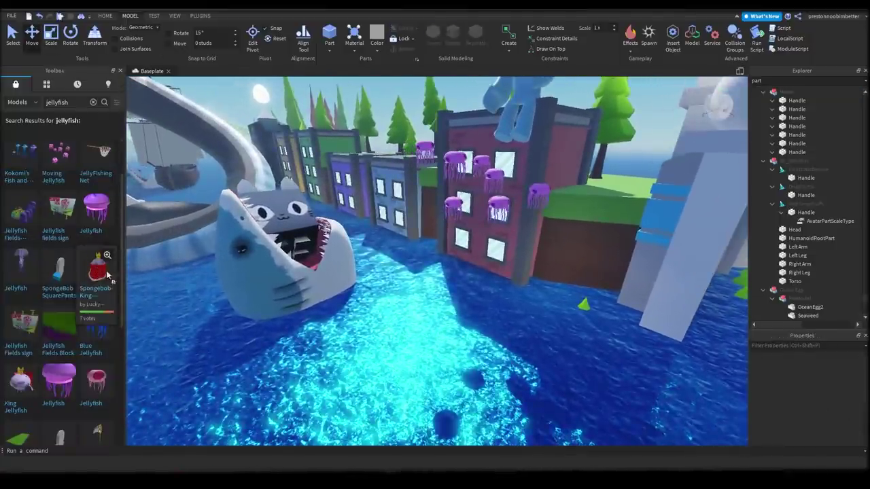
right_click_drag(540, 329, 354, 291)
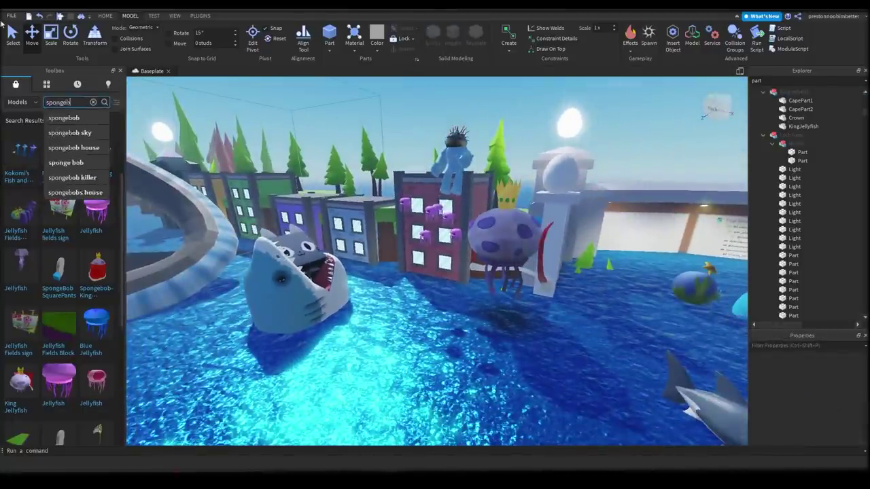
Search the Toolbox for SpongeBob and insert the Spongebob The Killer model
type("ob")
key("Return")
left_click(438, 194)
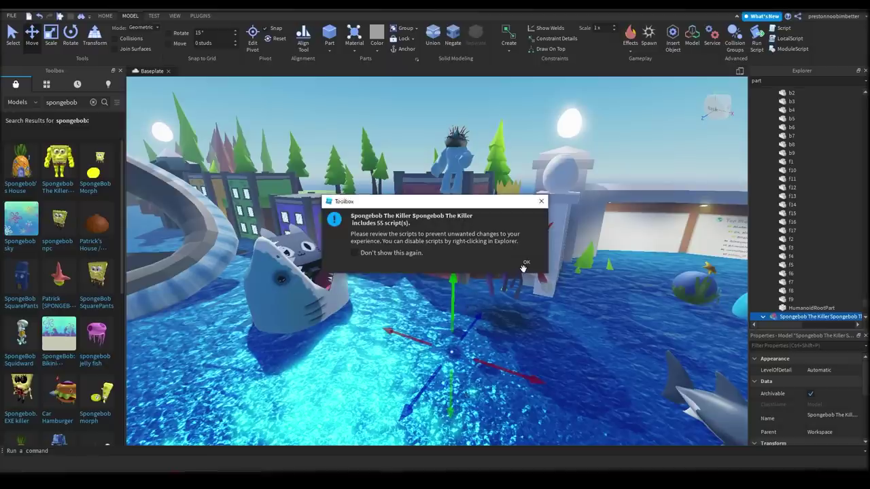
left_click(524, 264)
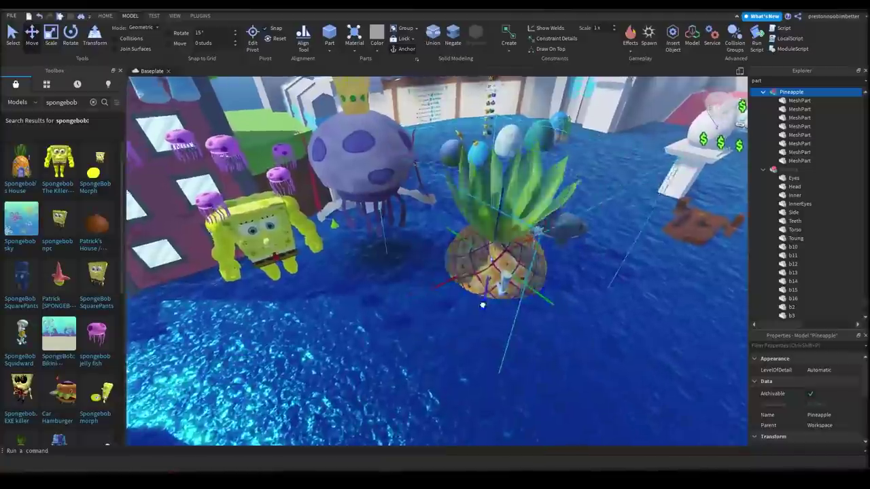
Frame the pineapple house, search for Patrick's house, and view Patrick beside SpongeBob
scroll(482, 314, "up", 5)
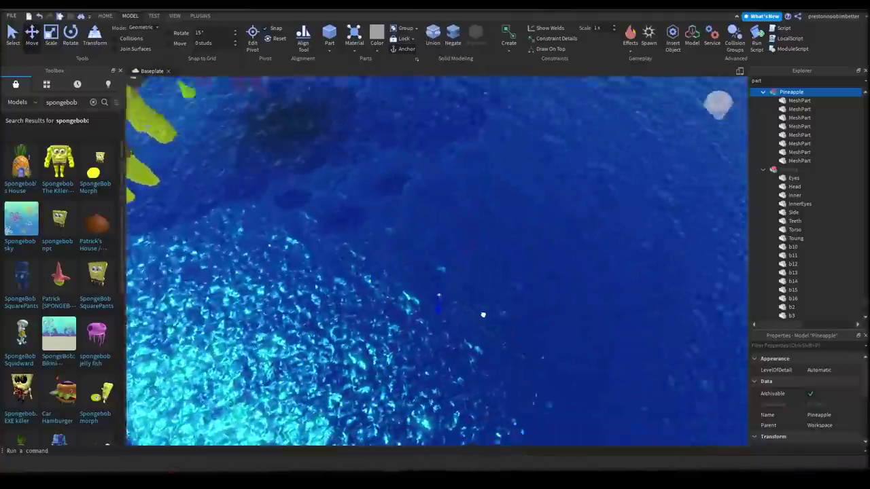
key("f")
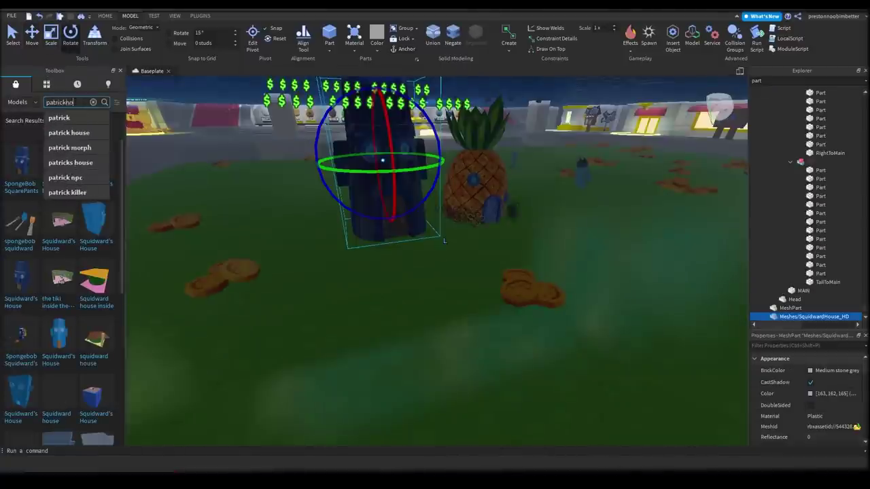
type("use")
key("Return")
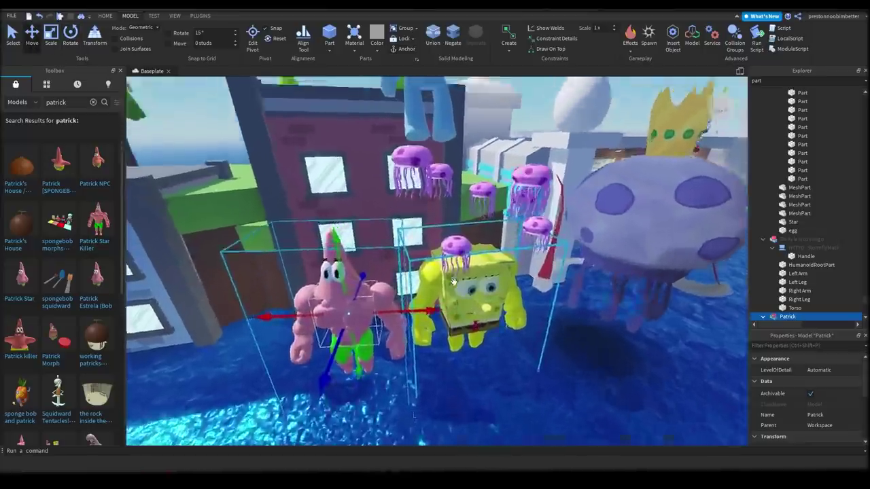
right_click_drag(413, 270, 455, 281)
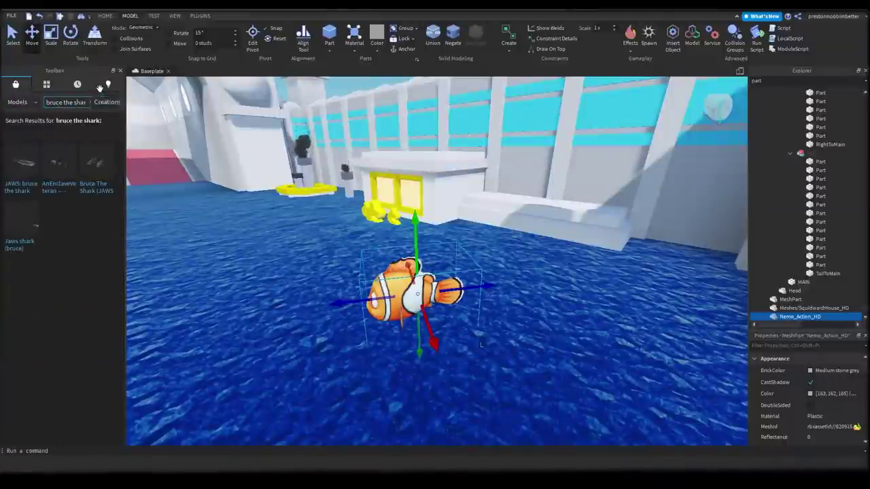
Search the Toolbox for shark and insert the Right Shark Gif model
type("shark")
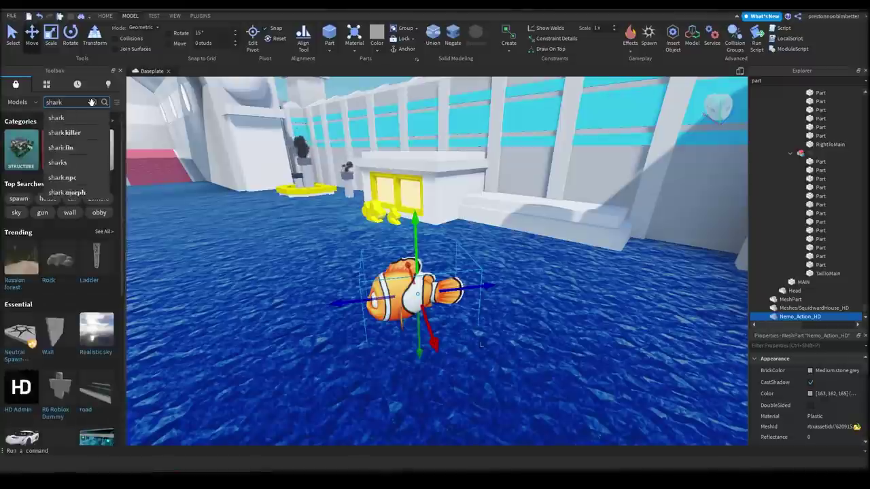
key("Return")
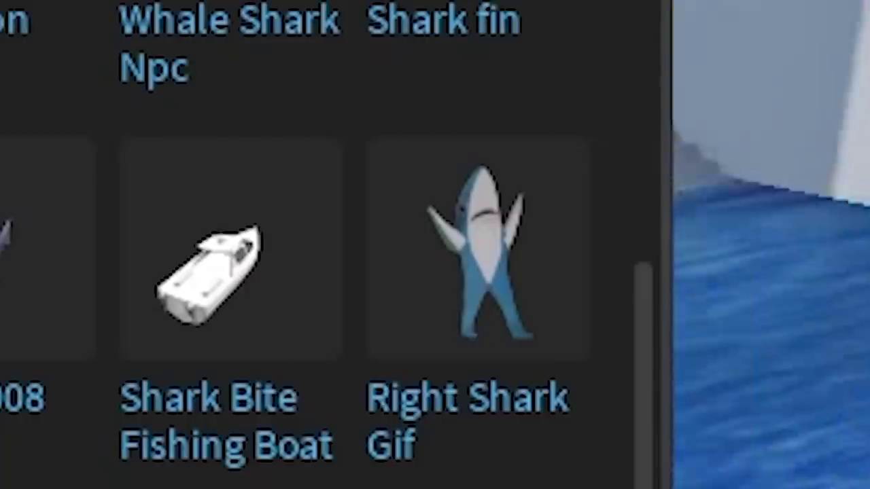
left_click(96, 262)
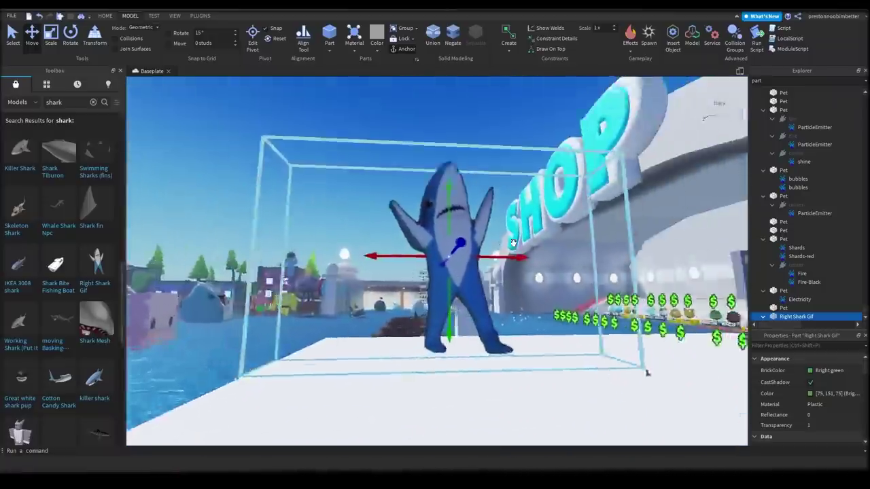
Place the Shark Furry model beside the ledge by the water and resize it
scroll(513, 243, "up", 3)
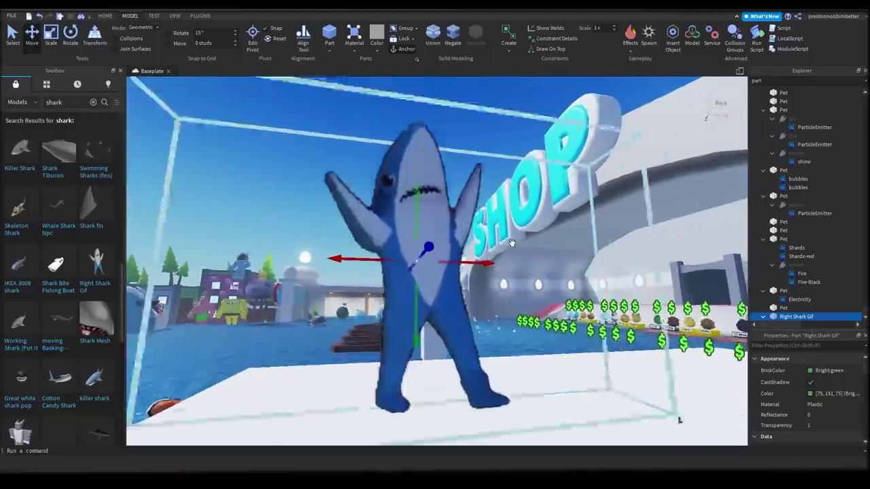
right_click_drag(183, 110, 355, 272)
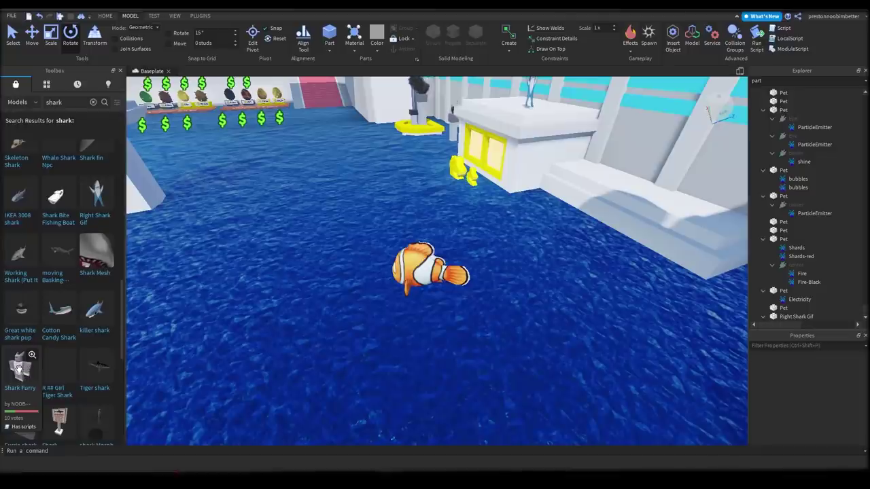
left_click_drag(19, 367, 630, 195)
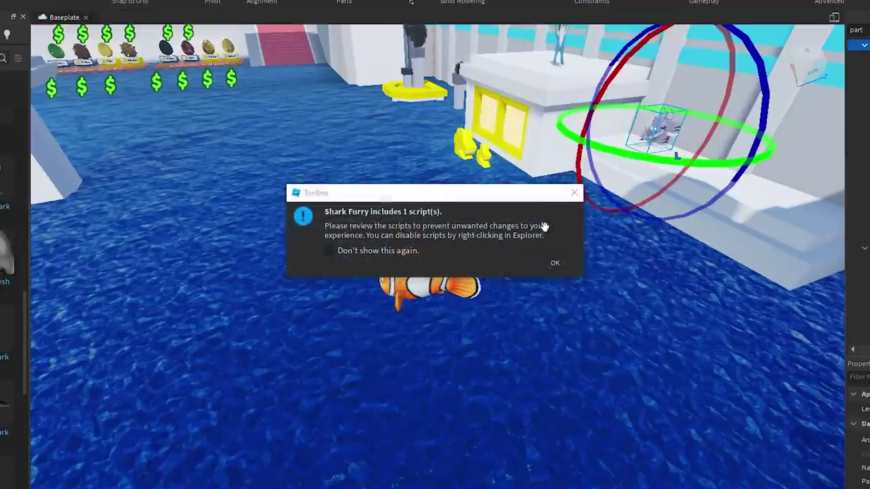
left_click(551, 263)
key("f")
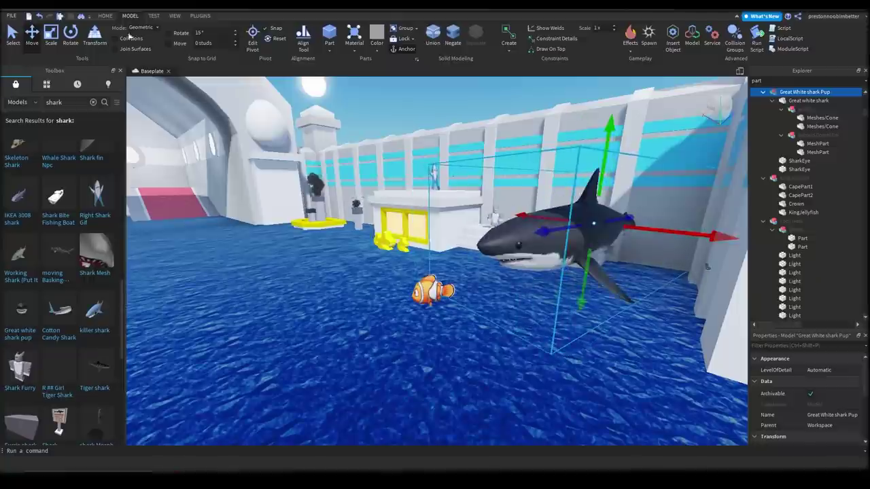
left_click(51, 34)
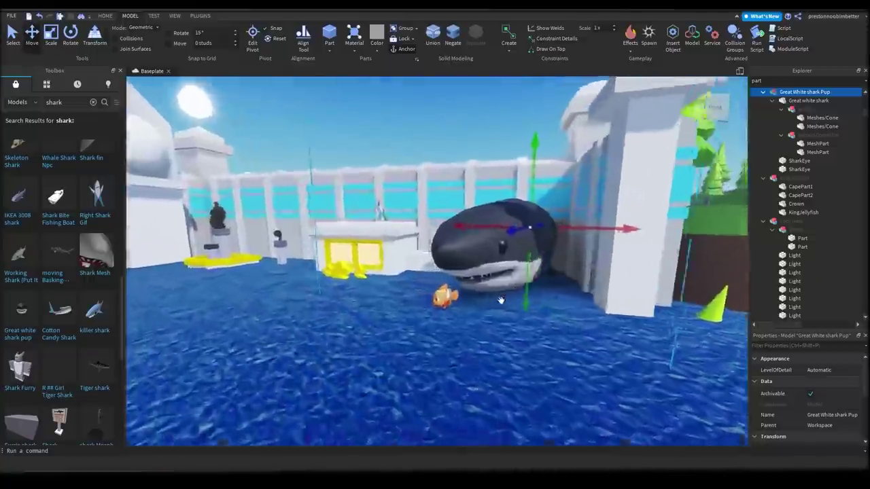
scroll(500, 300, "up", 4)
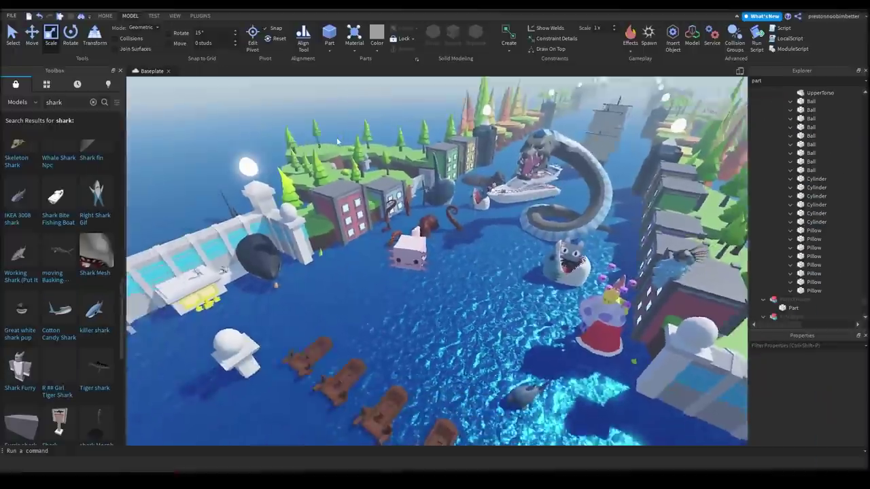
Publish the place as a new game with WATER WORLD appended to its name
left_click(12, 16)
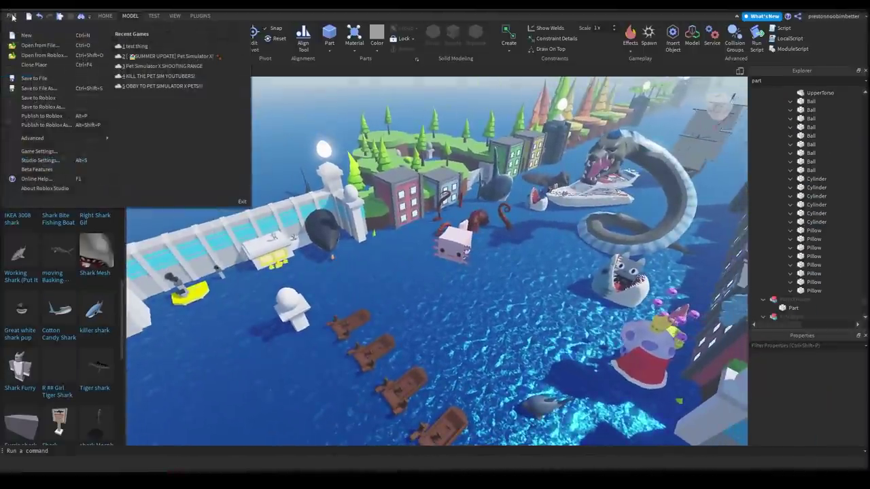
left_click(35, 116)
type("Pet SImulator X (WATE")
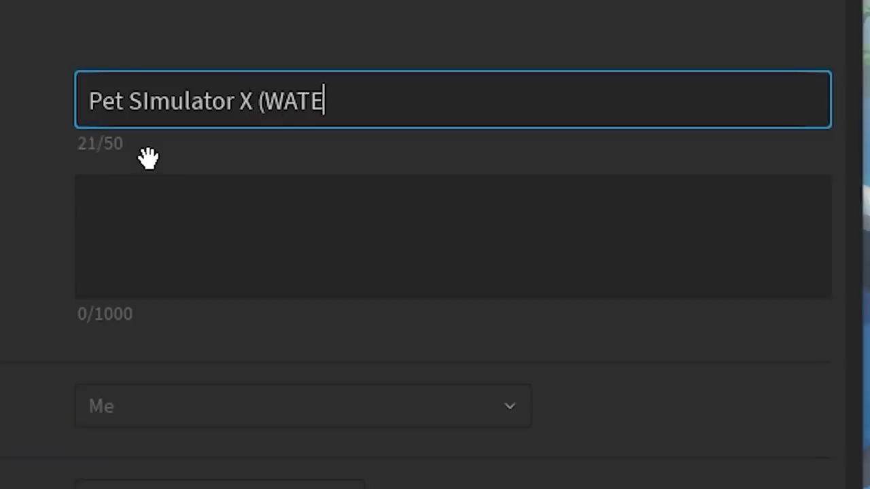
type("R WORLD")
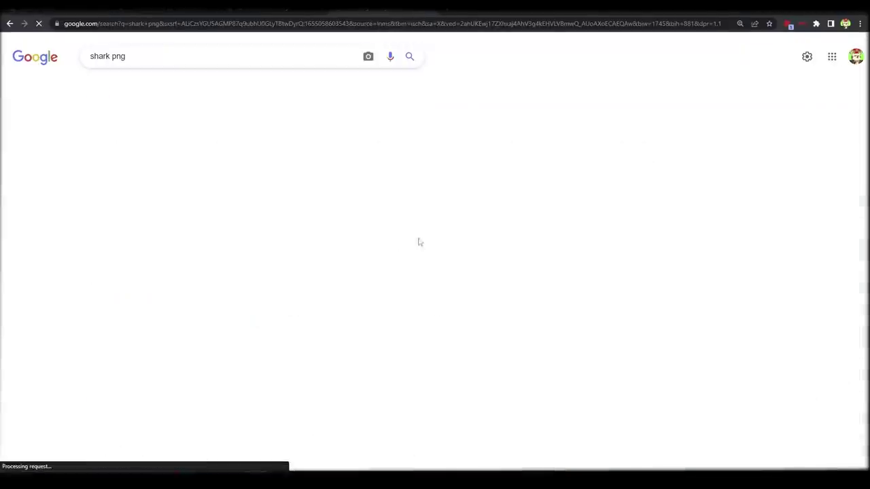
Preview the bruce shark picture among the Google Images shark results
left_click(211, 115)
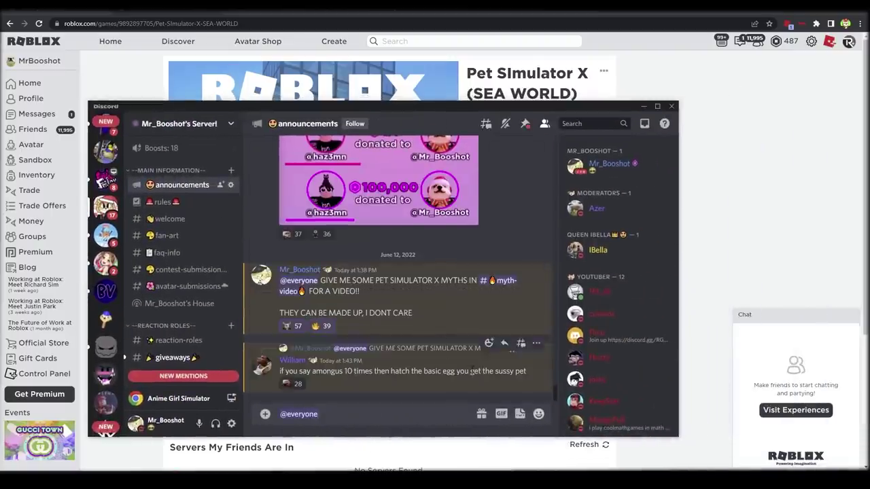
type("COME JOIN TGHE NEW PET SIM")
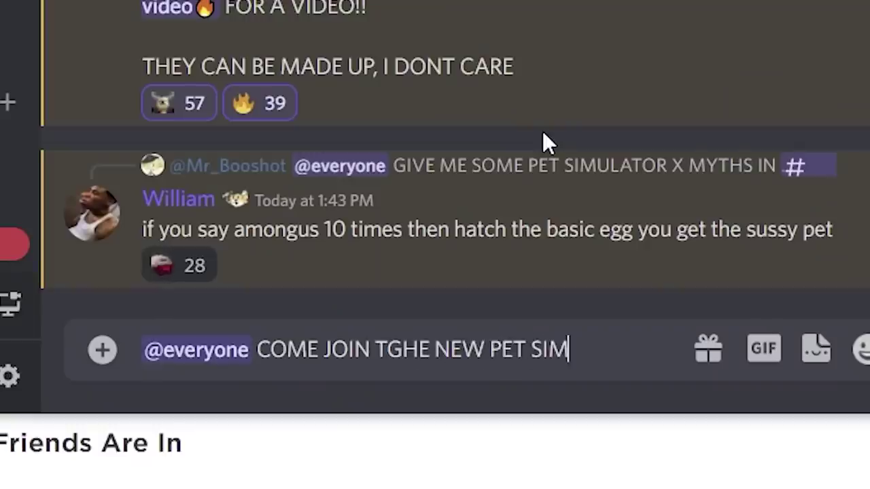
type("OR X UPDATE FOR A VIDEO!!!")
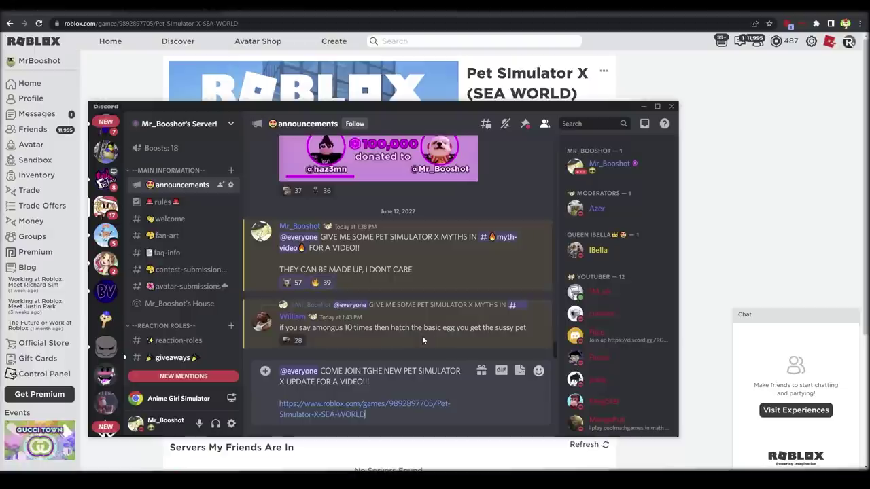
key("Return")
key("Return")
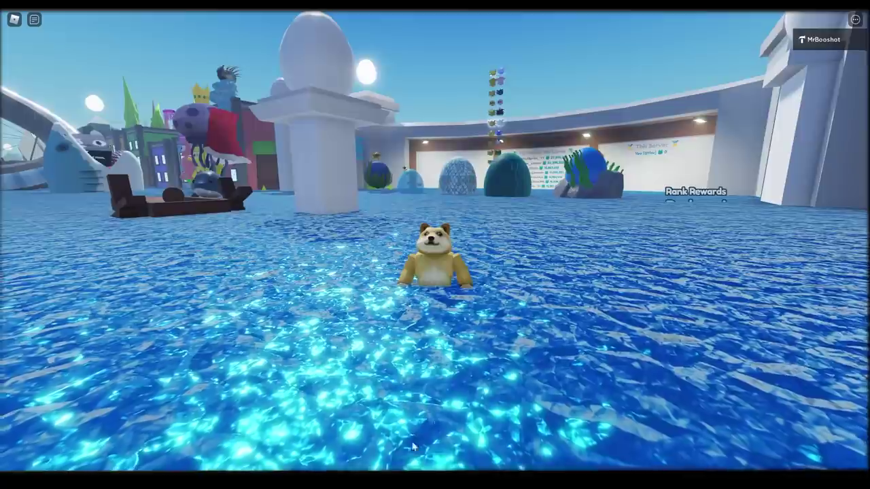
Swim the doge forward through the flooded arena toward the gathered players
key("w")
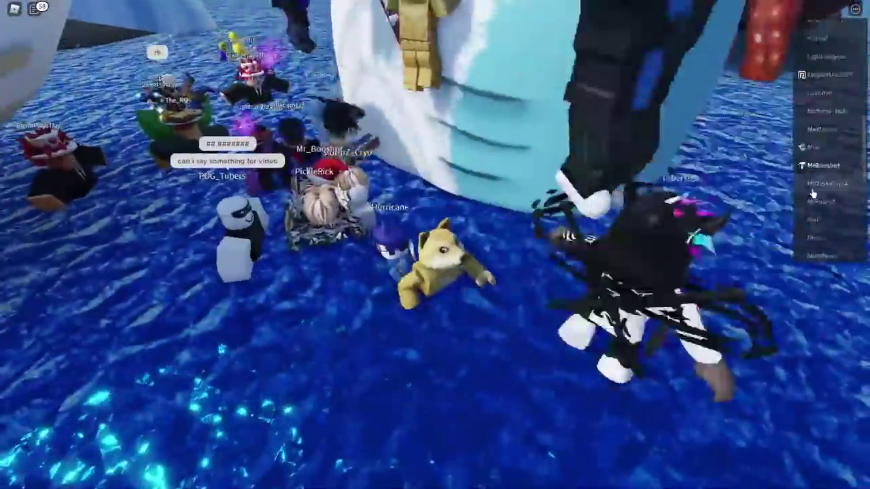
Close the player list and look around the ship toward the shark statue
scroll(816, 163, "down", 3)
scroll(819, 95, "down", 2)
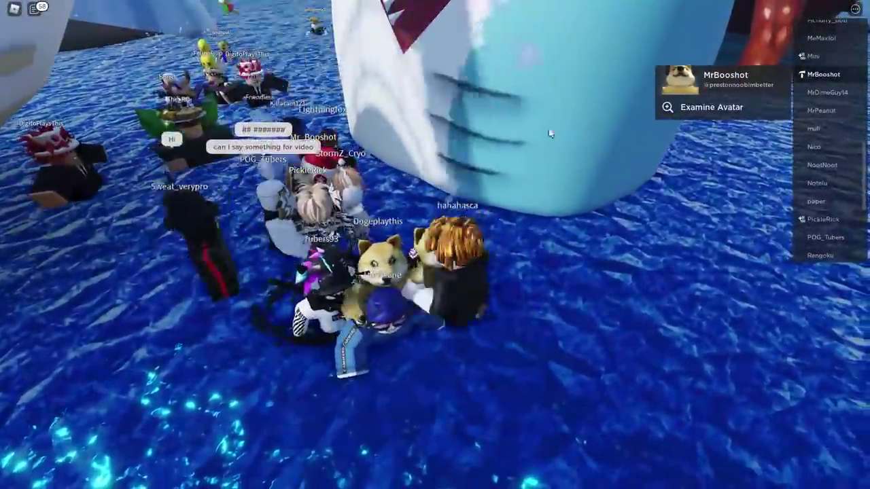
key("Tab")
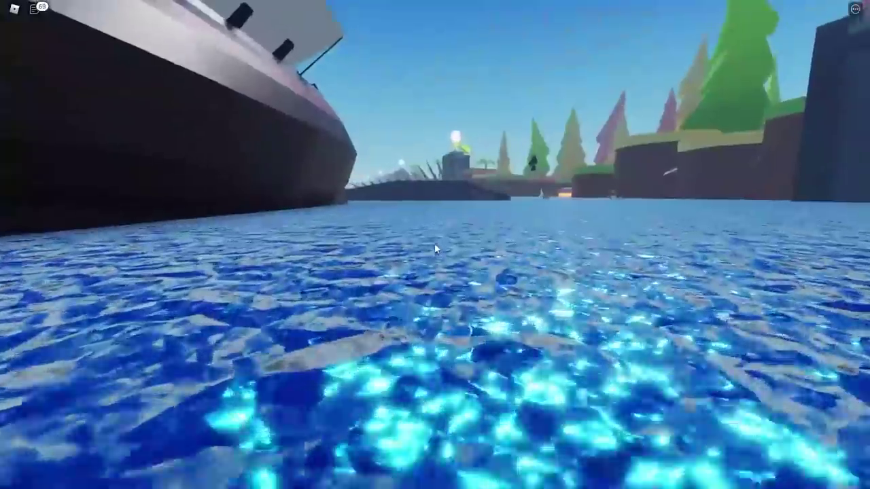
scroll(435, 250, "down", 3)
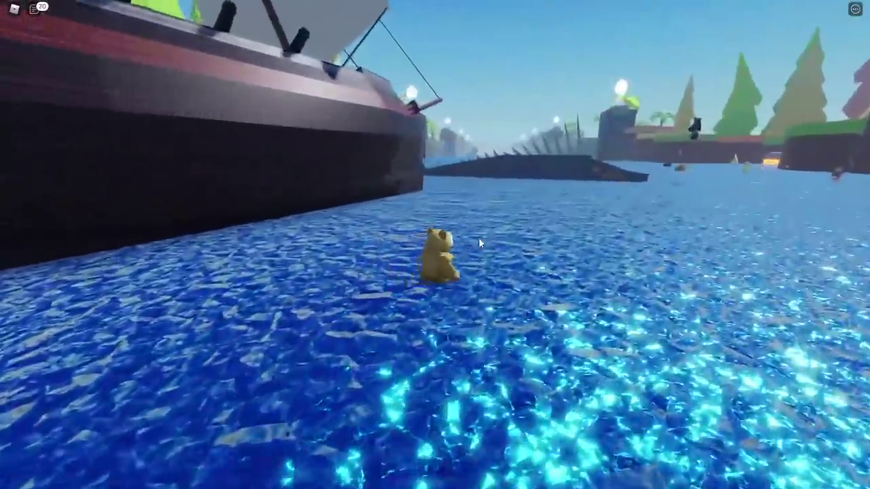
right_click_drag(498, 228, 528, 248)
scroll(529, 249, "up", 3)
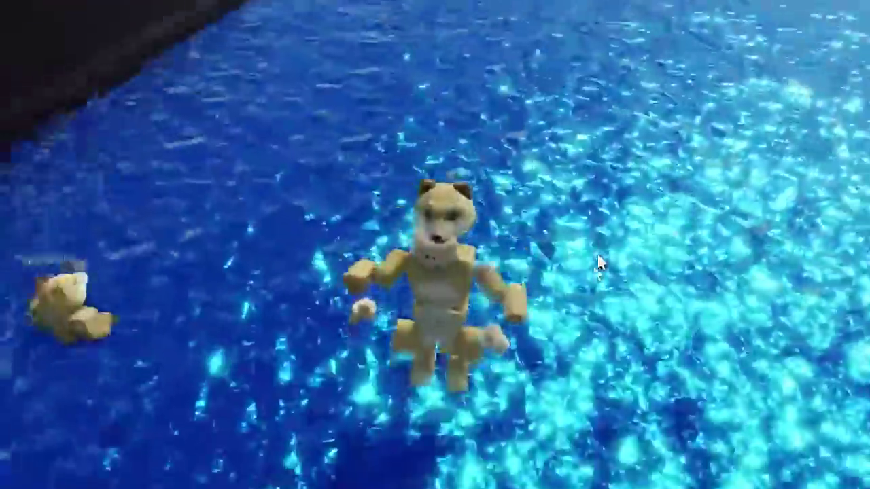
right_click_drag(596, 252, 596, 252)
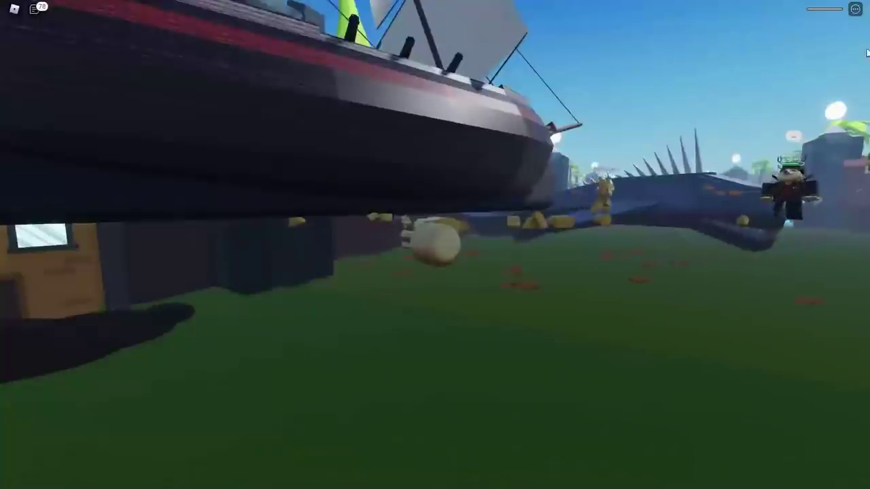
right_click_drag(533, 174, 535, 178)
Swim the doge to the building, jump onto the ledge, and walk back across the pool
key("w")
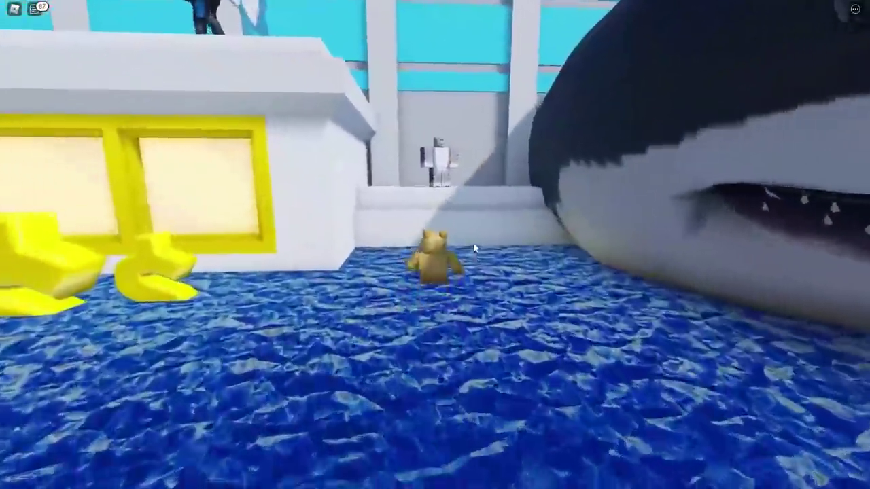
key("space")
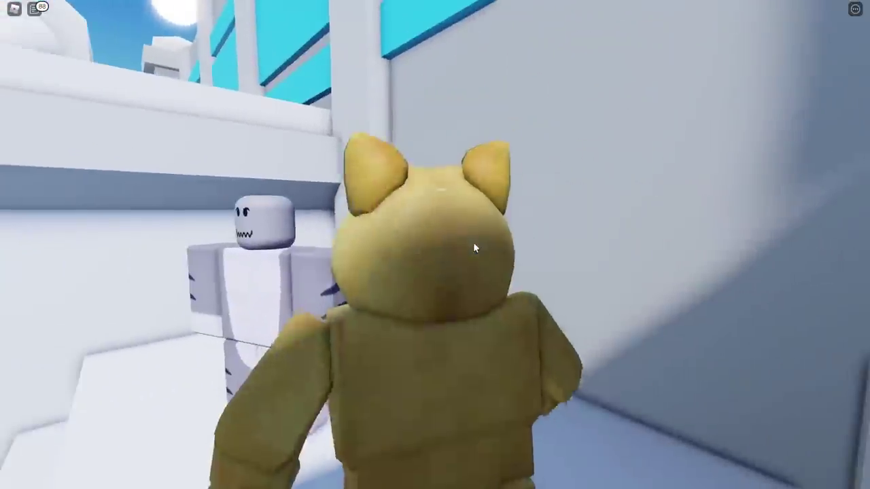
key("s")
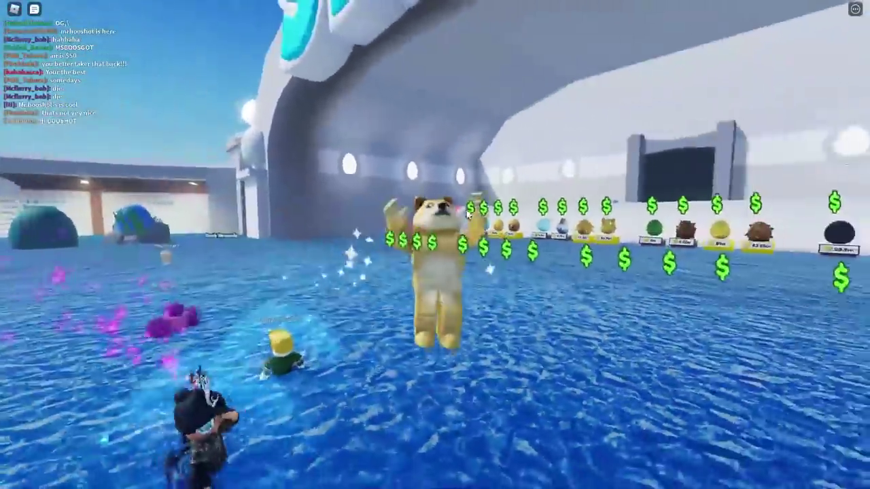
key("s")
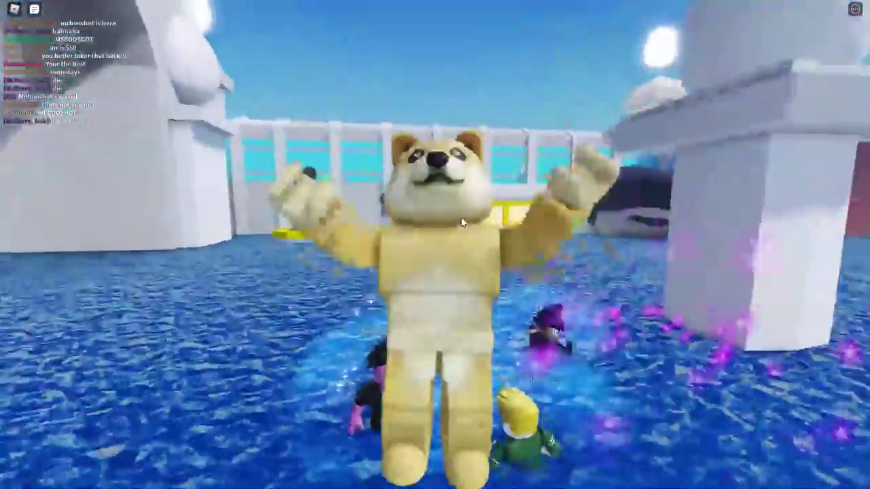